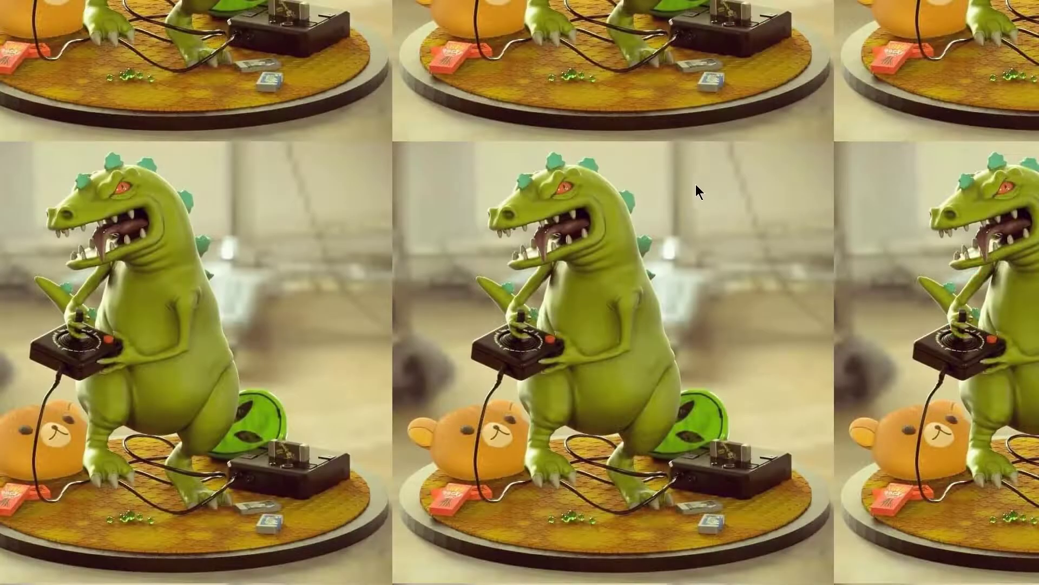
Open the %appdata% folder through the Run dialog and browse into Blender Foundation > Blender
key(super+r)
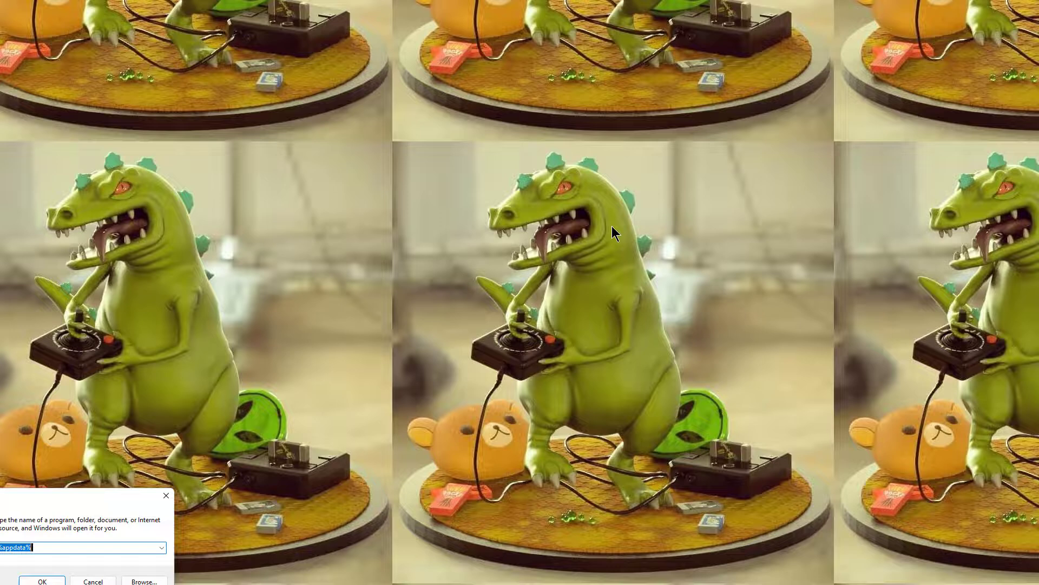
drag(84, 501, 222, 217)
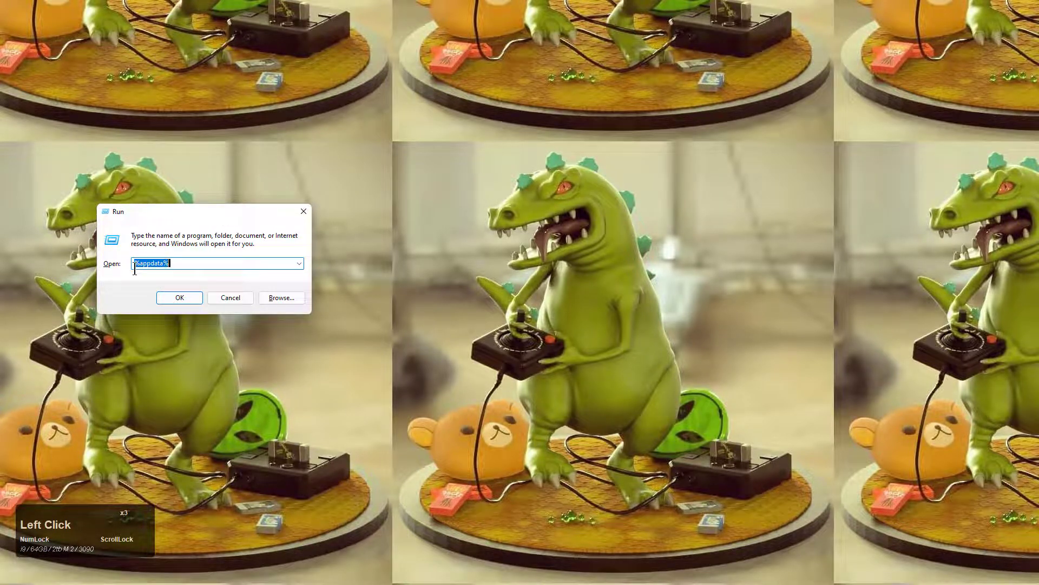
click(173, 297)
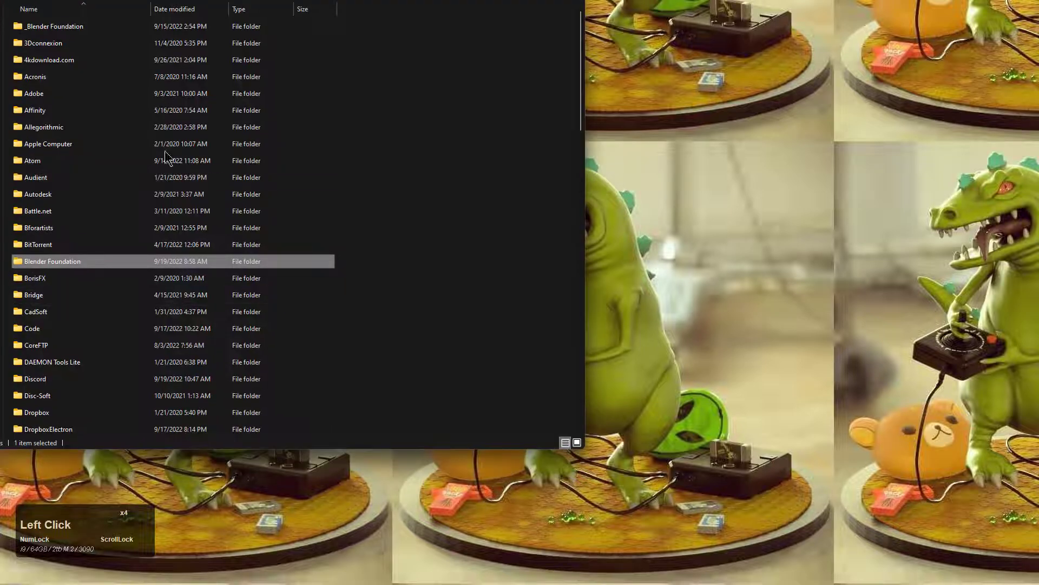
double_click(54, 260)
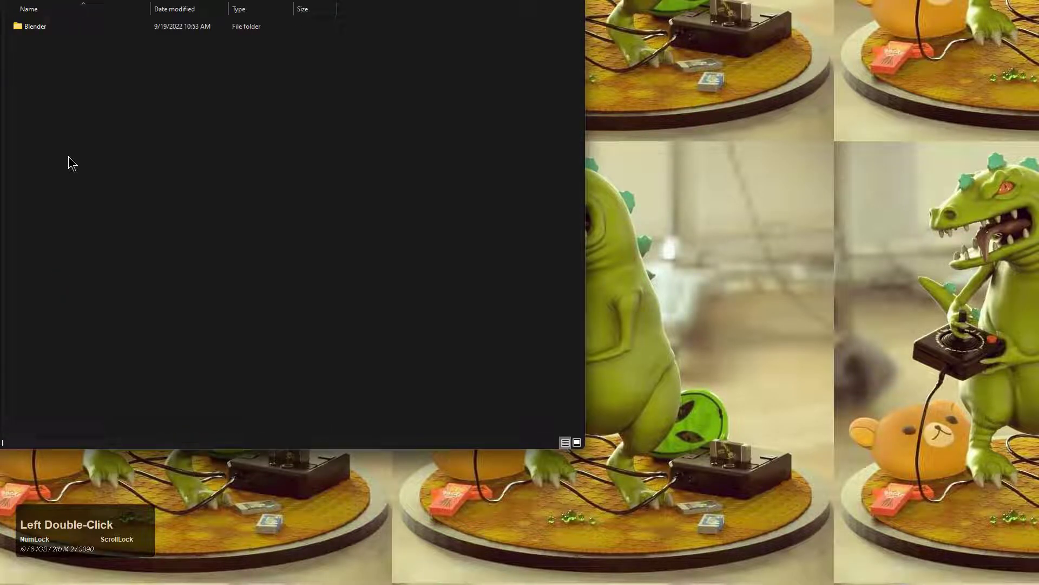
double_click(33, 31)
click(39, 74)
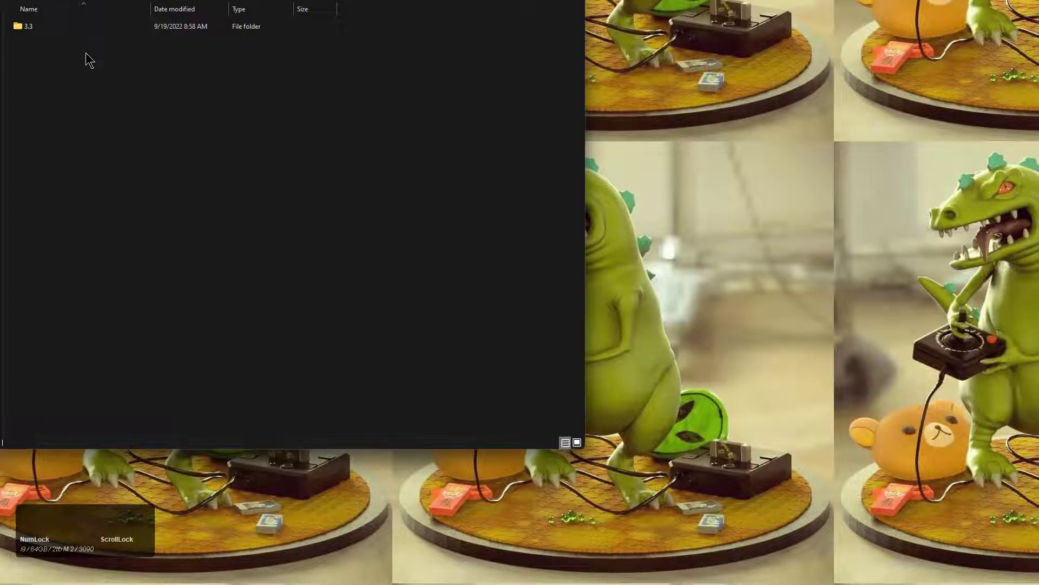
Duplicate the 3.3 folder in place and rename the copy 3.2
click(26, 28)
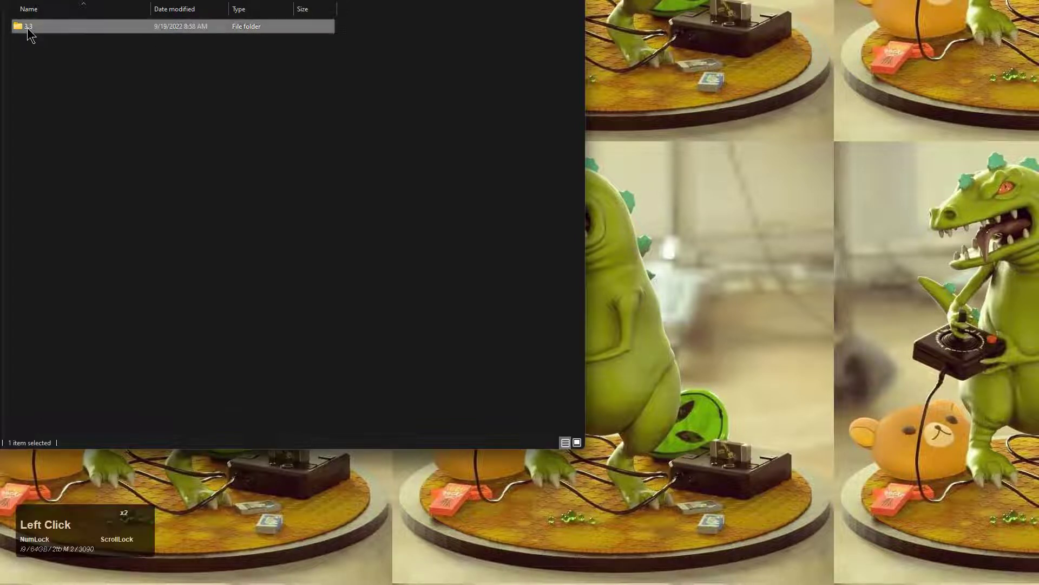
click(66, 84)
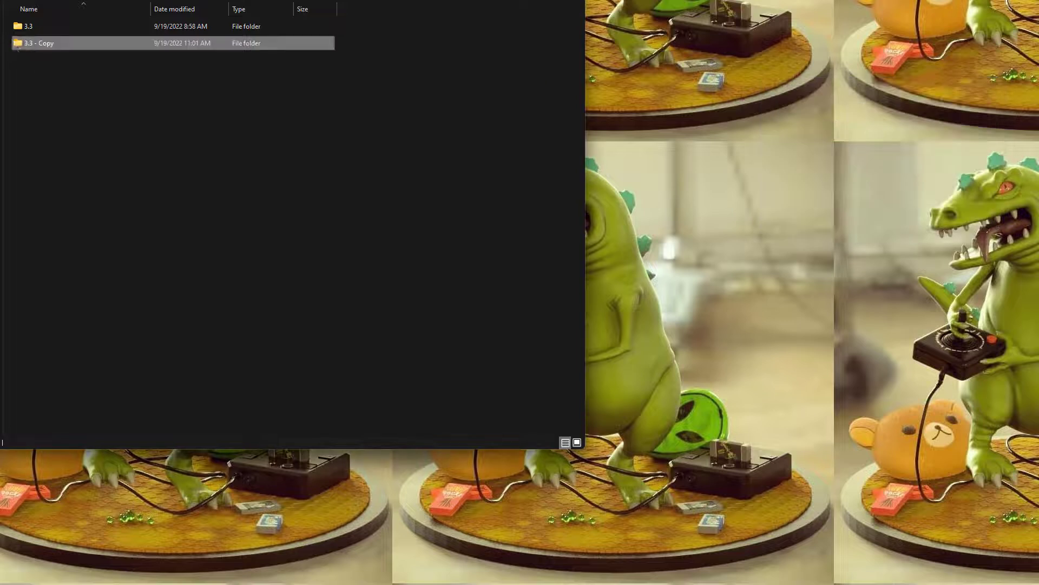
click(29, 43)
click(29, 42)
drag(29, 42, 125, 56)
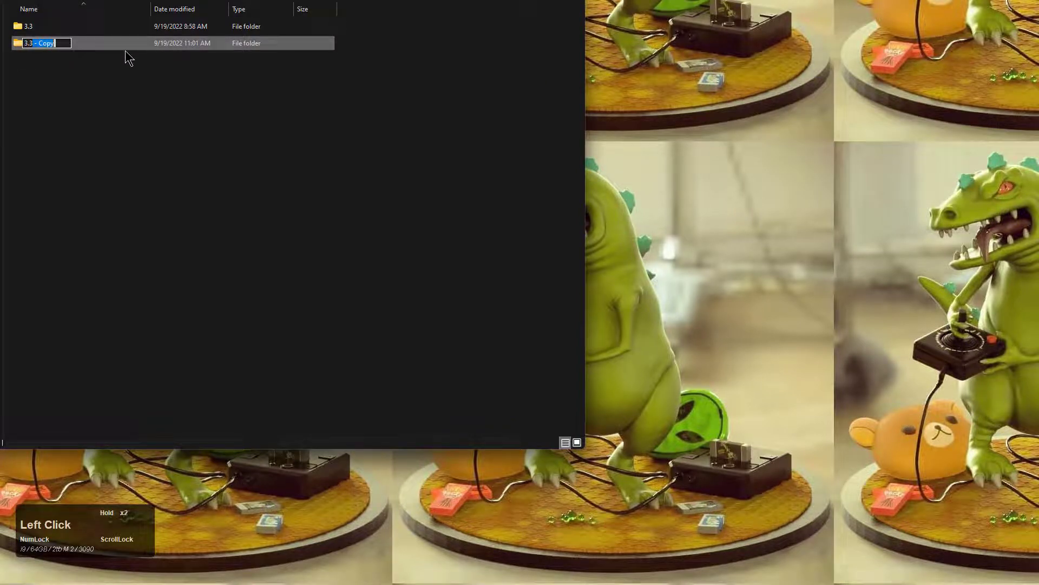
text(3.2)
key(Return)
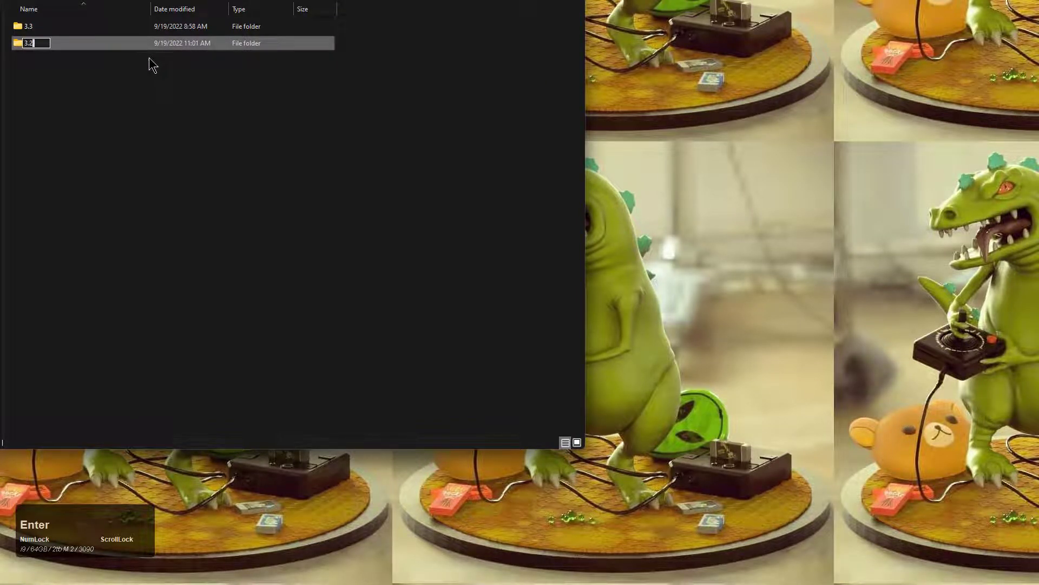
click(33, 31)
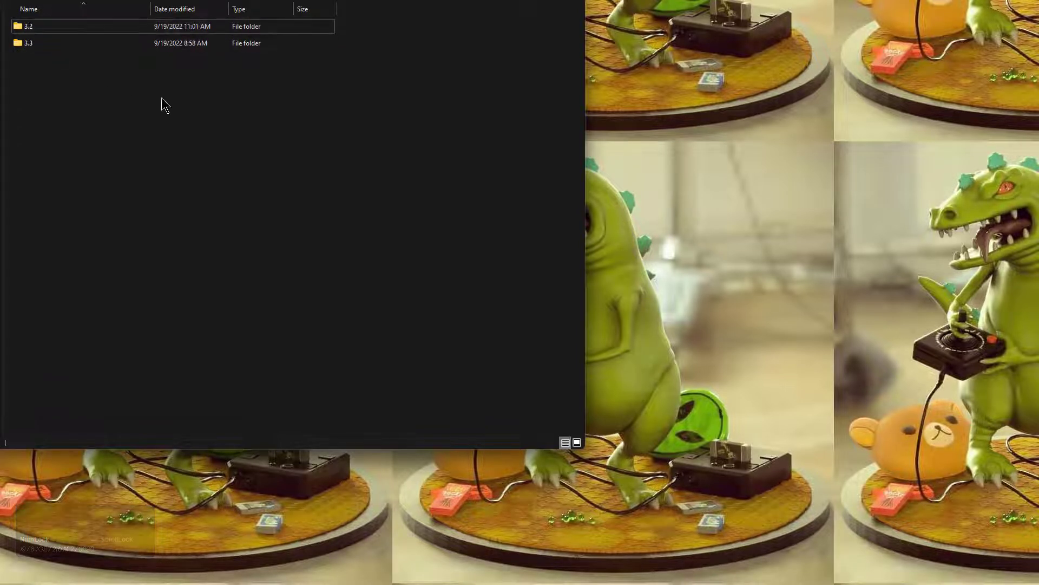
click(371, 119)
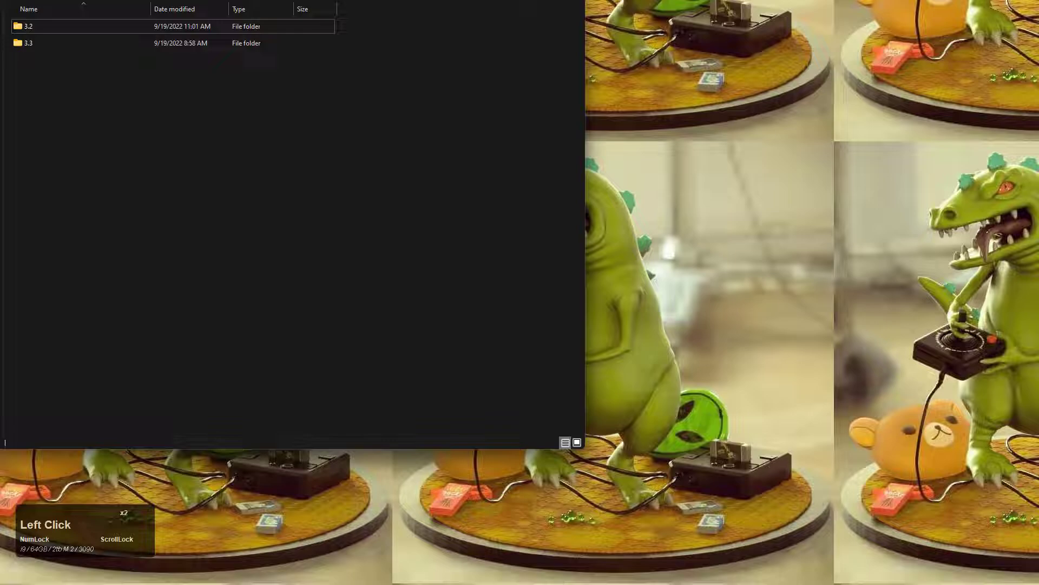
Switch to Blender 3.2, cut a box notch into the default cube's upper front edge with BoxCutter, and mirror it vertically
click(972, 0)
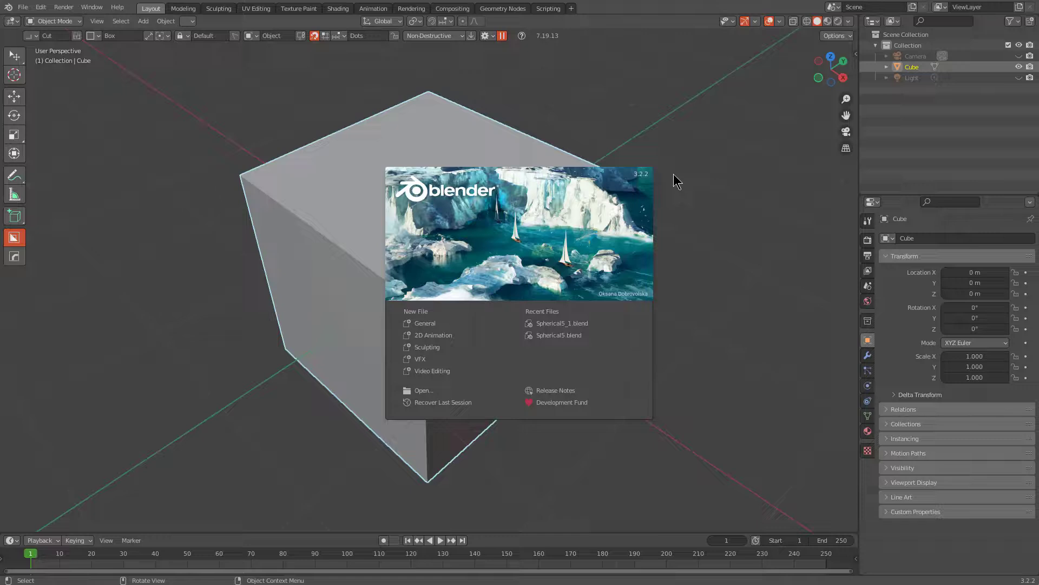
click(674, 174)
mouse_move(511, 217)
mouse_down()
mouse_move(417, 341)
mouse_move(419, 399)
mouse_up()
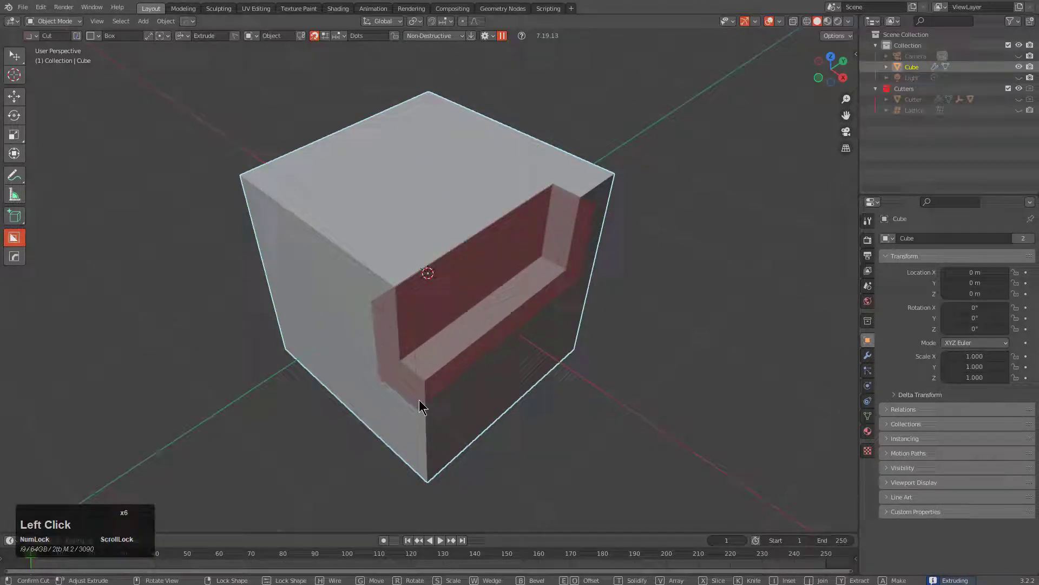
click(419, 400)
key(alt+x)
click(425, 215)
Make two wedge-box cuts along the cube's top edges and close Blender without saving
drag(340, 217, 421, 311)
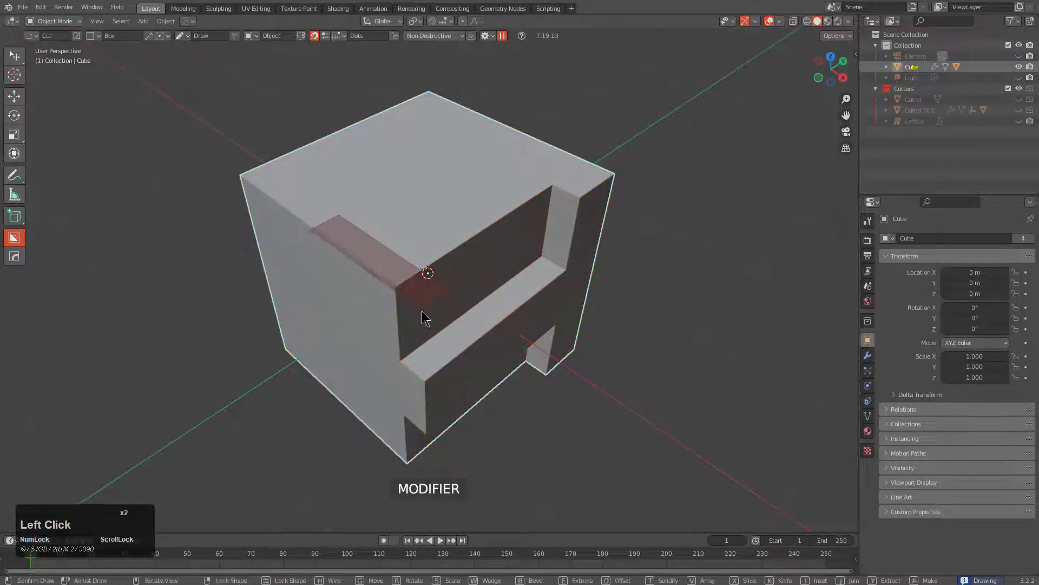
key(w)
click(436, 353)
mouse_move(518, 193)
mouse_down()
mouse_move(469, 249)
mouse_move(470, 266)
mouse_up()
click(471, 299)
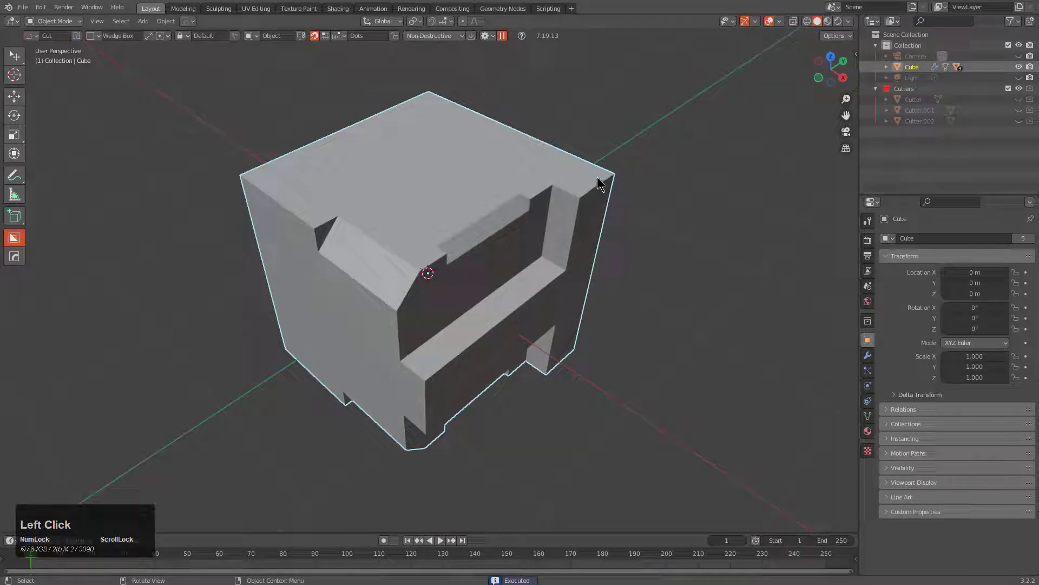
click(1034, 4)
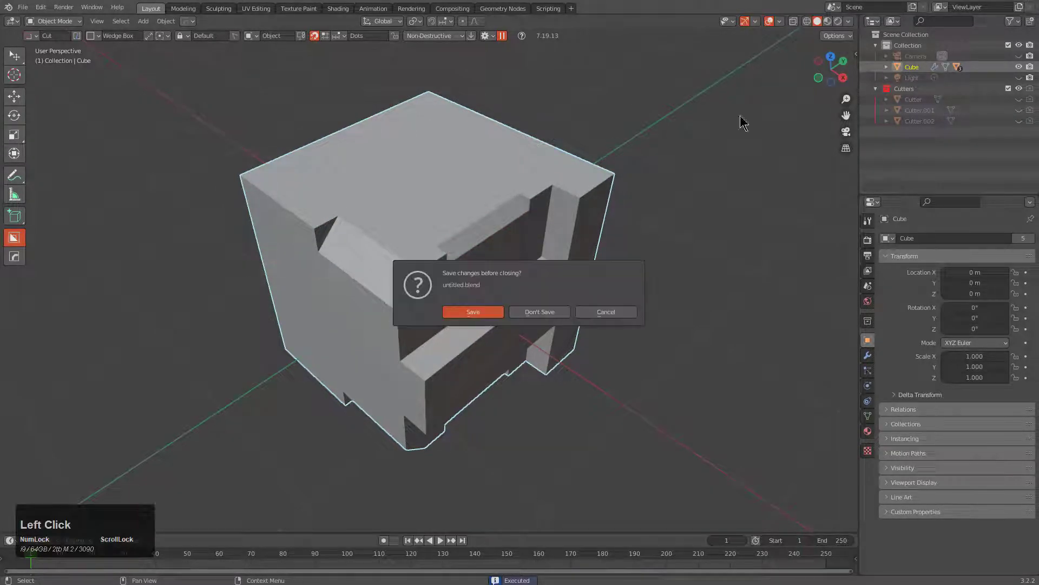
click(550, 313)
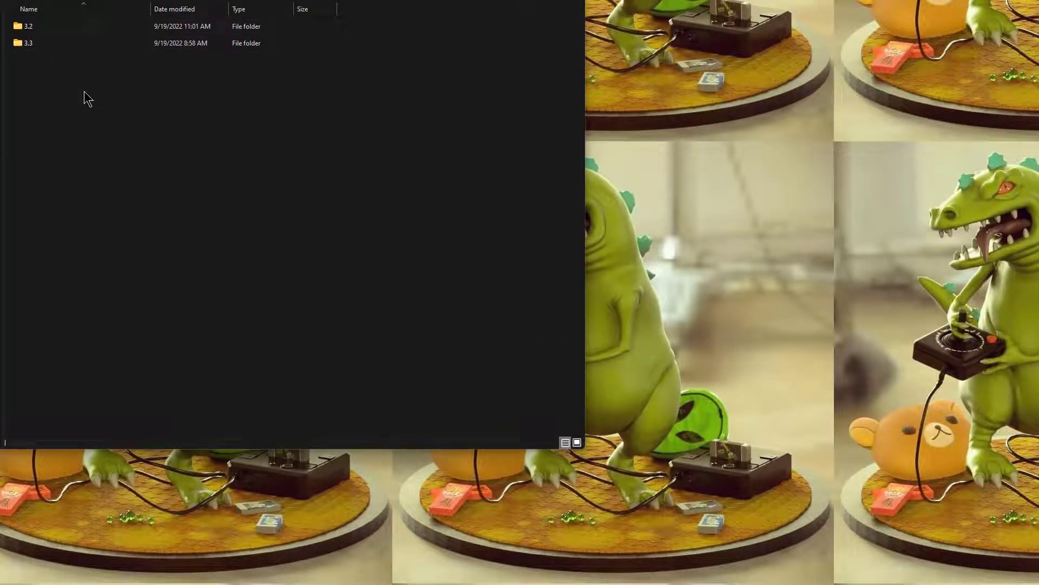
Delete the copied 3.2 folder from the Blender settings directory
click(57, 29)
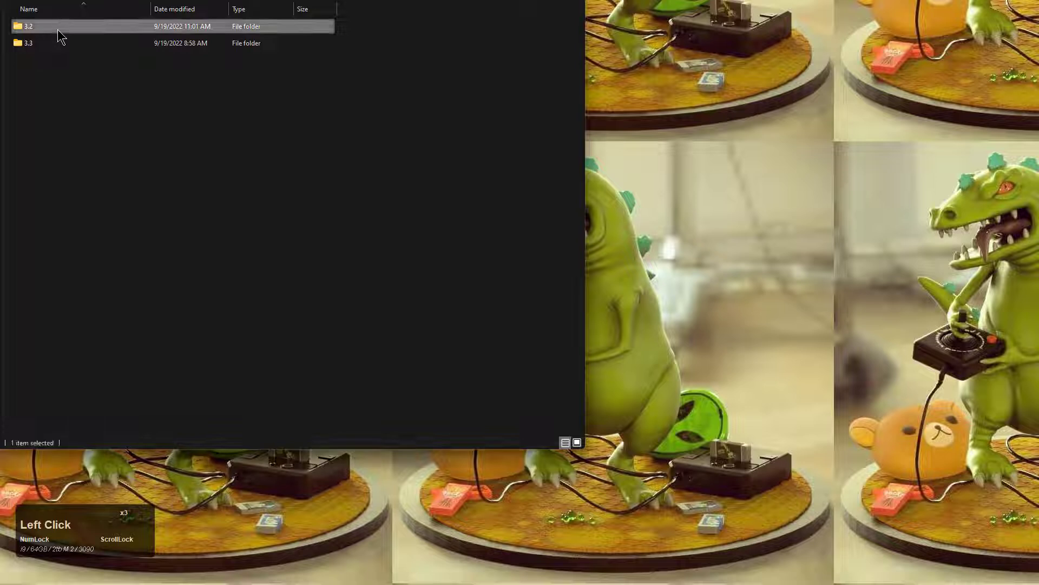
key(Delete)
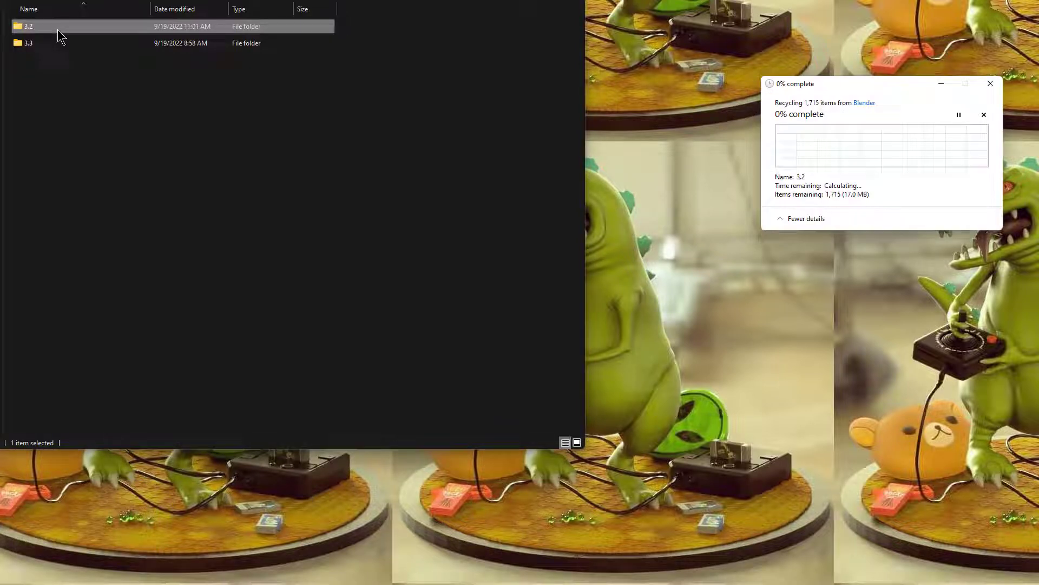
click(50, 84)
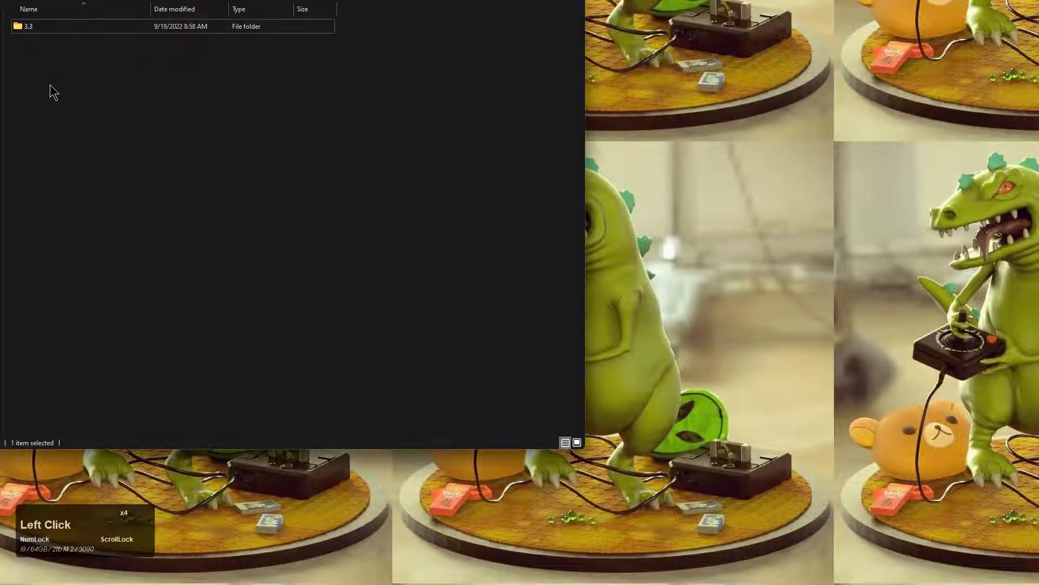
Pick the 3.3 folder as link source and drop it in the same directory as a symbolic link
right_click(33, 30)
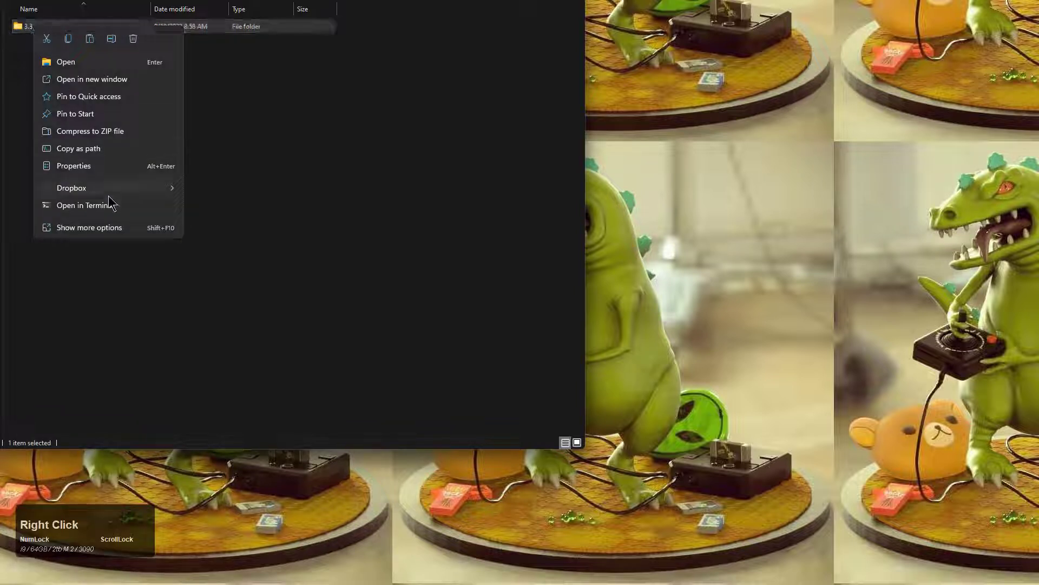
click(93, 234)
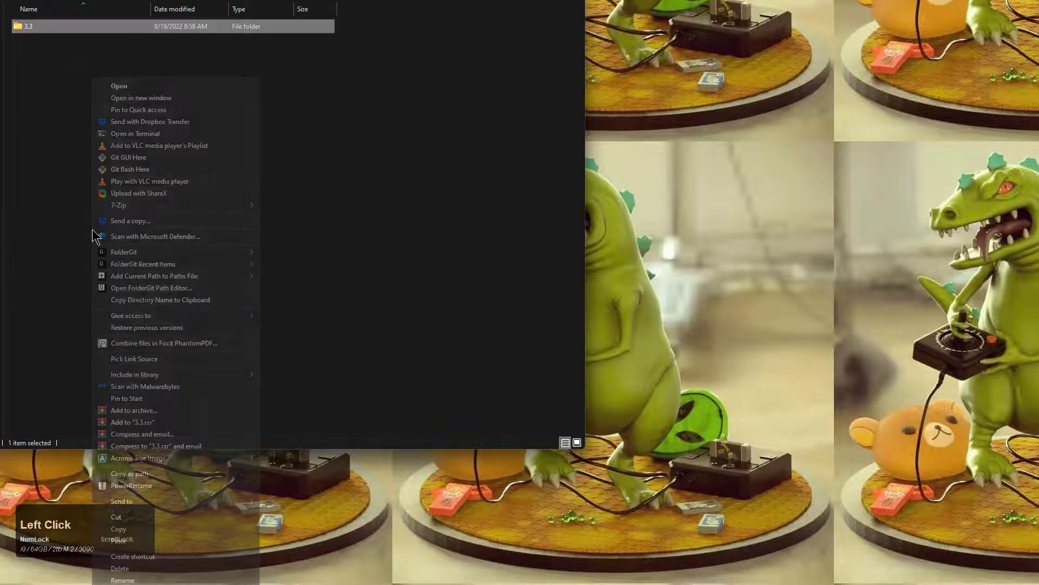
click(144, 360)
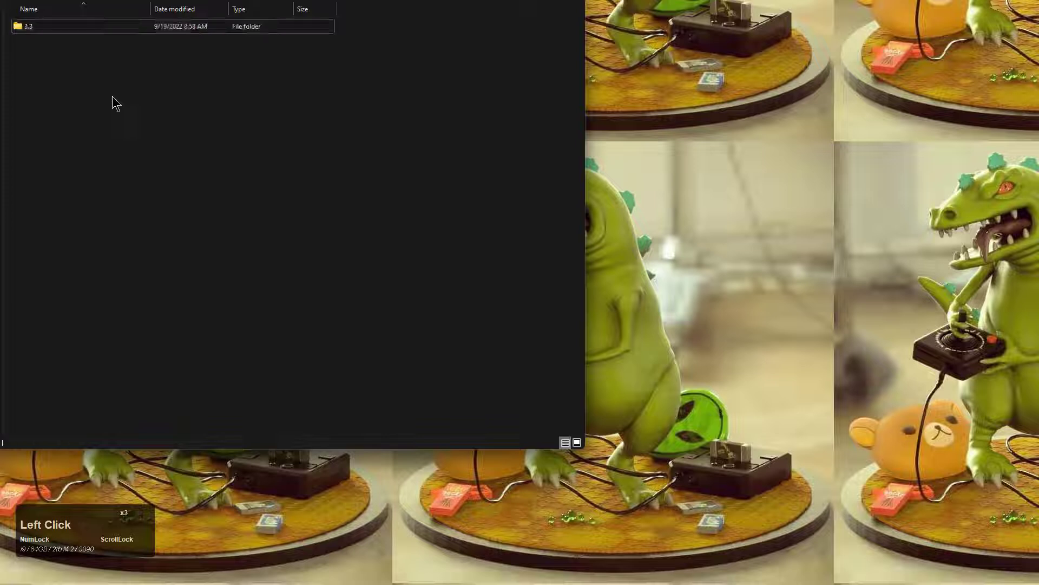
right_click(113, 91)
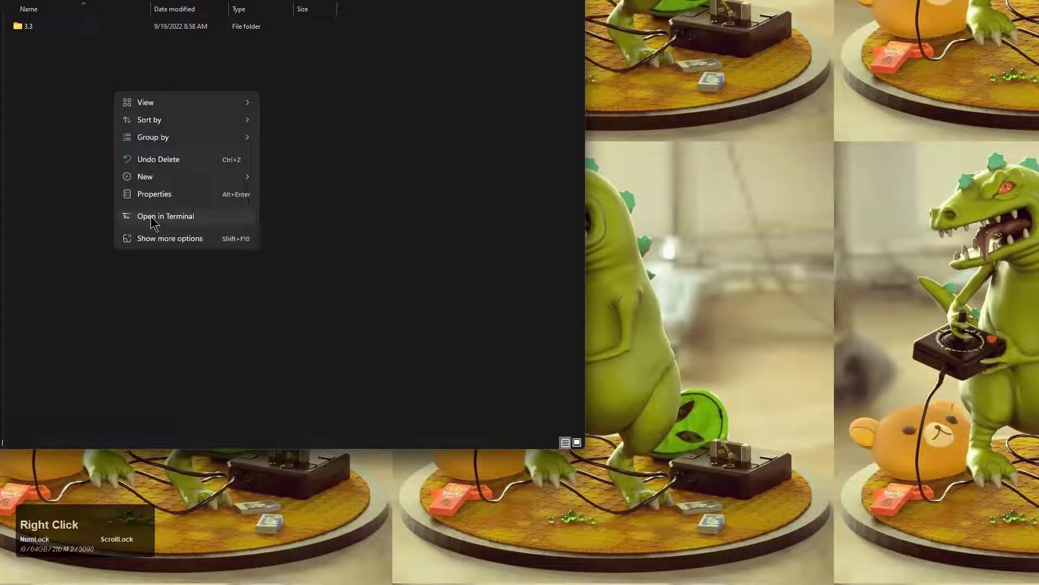
click(157, 249)
key(shift+F10)
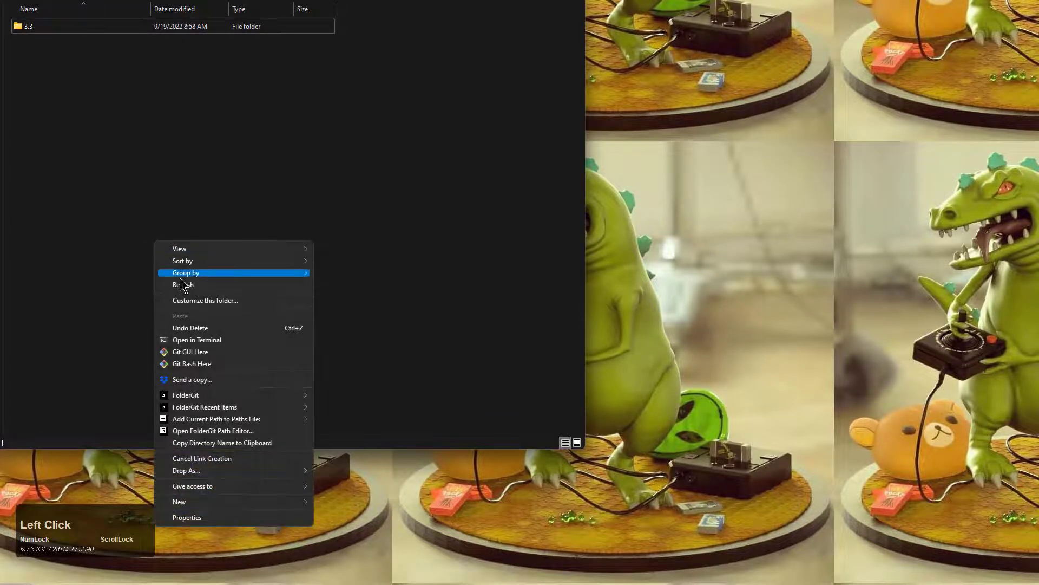
click(245, 471)
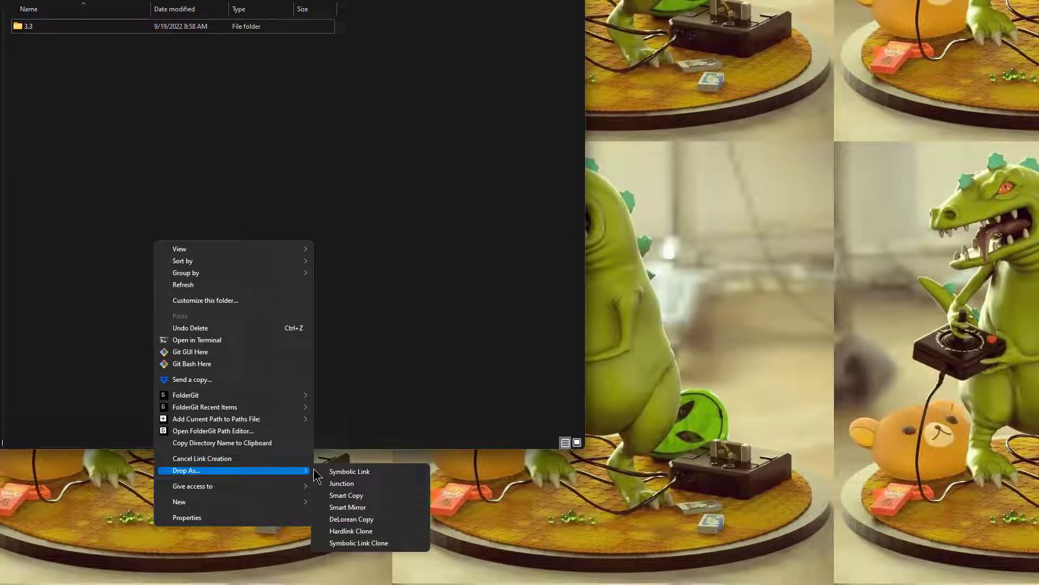
click(346, 470)
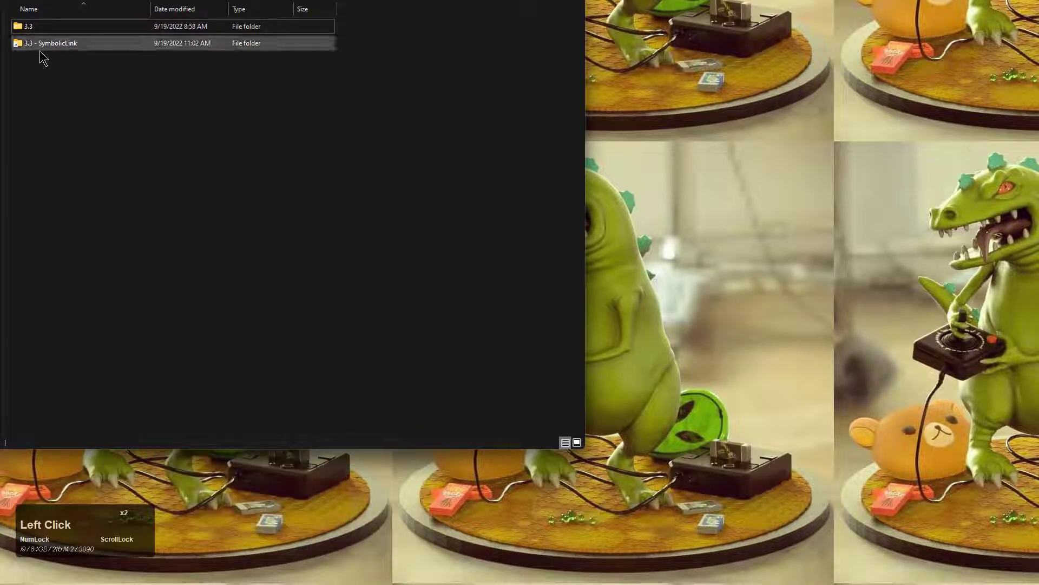
Rename the new symbolic link folder 3.2
click(32, 45)
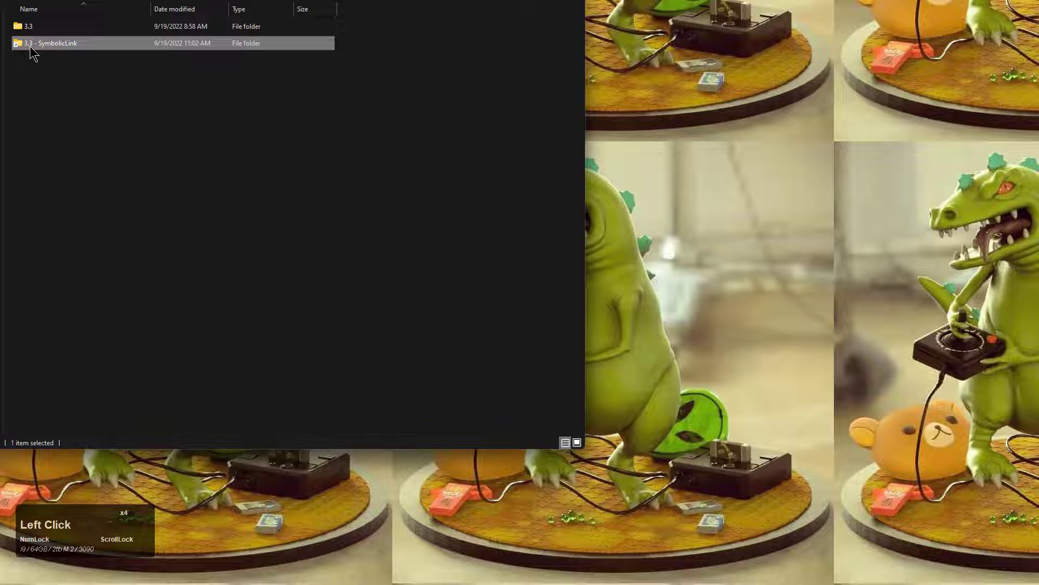
text(3.2)
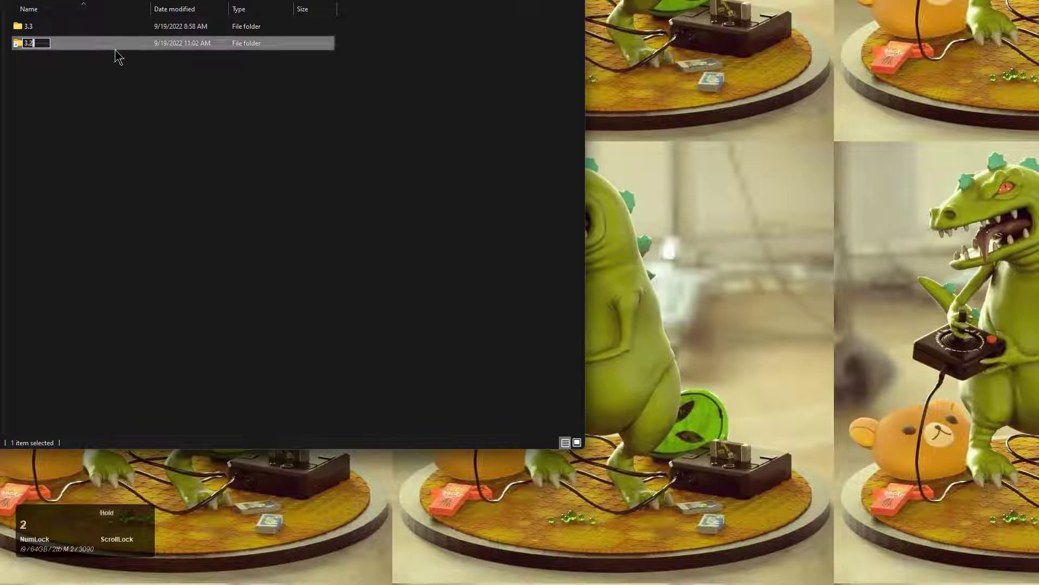
key(Return)
click(125, 130)
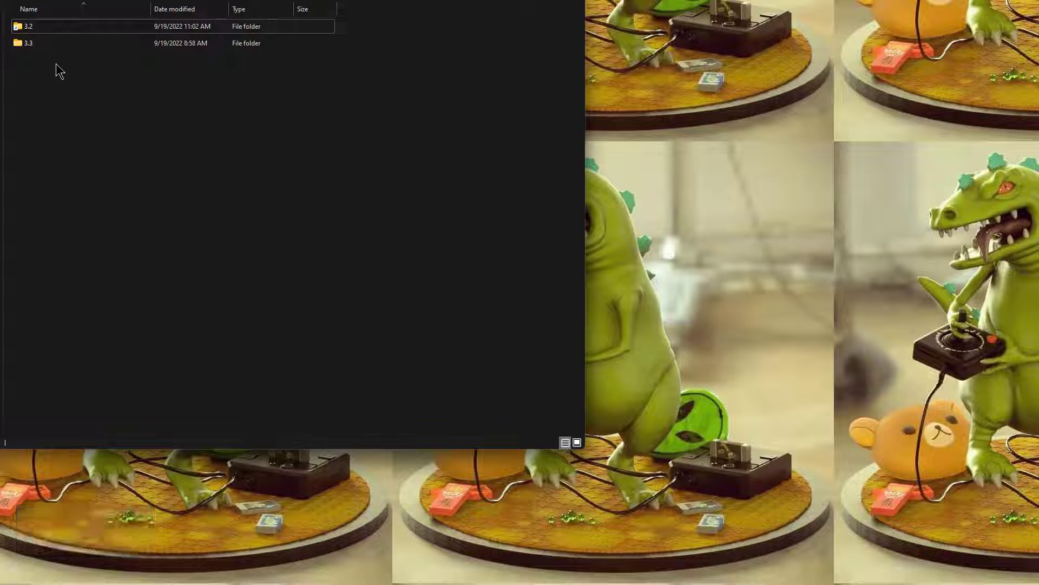
Pick the 3.3 folder as link source and drop it in the same directory as a symbolic link
click(31, 47)
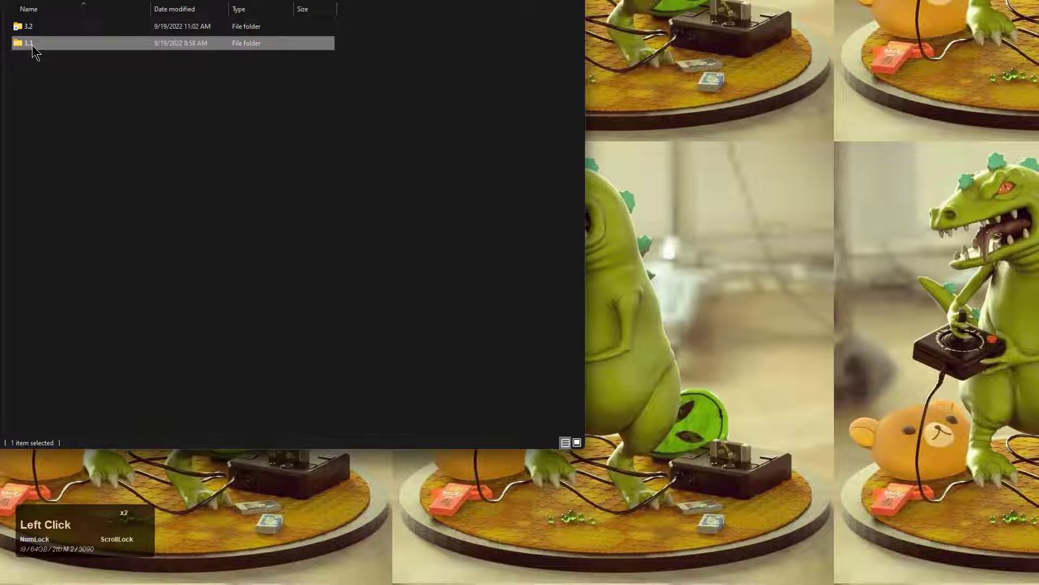
right_click(33, 47)
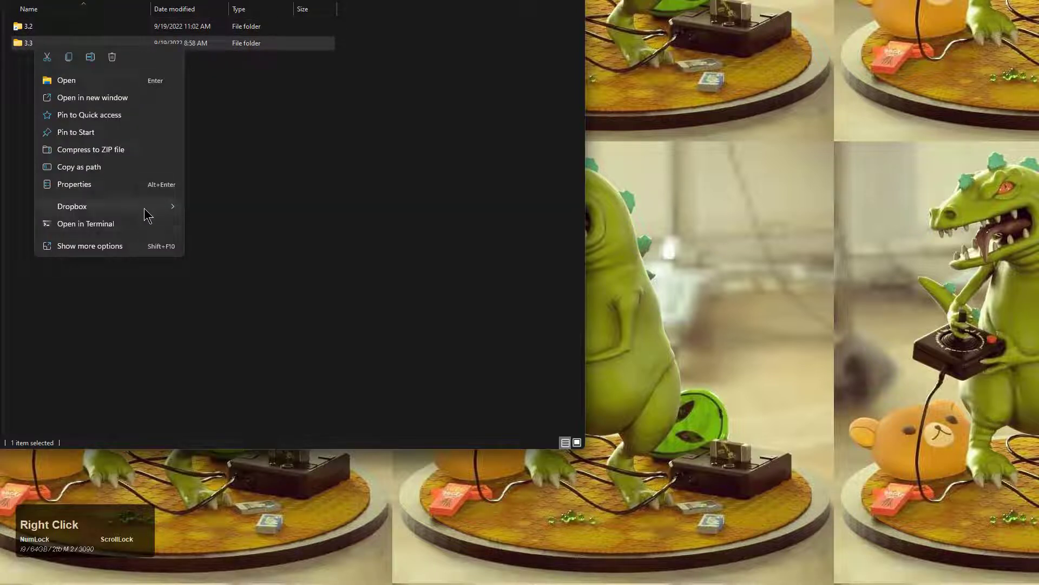
click(111, 246)
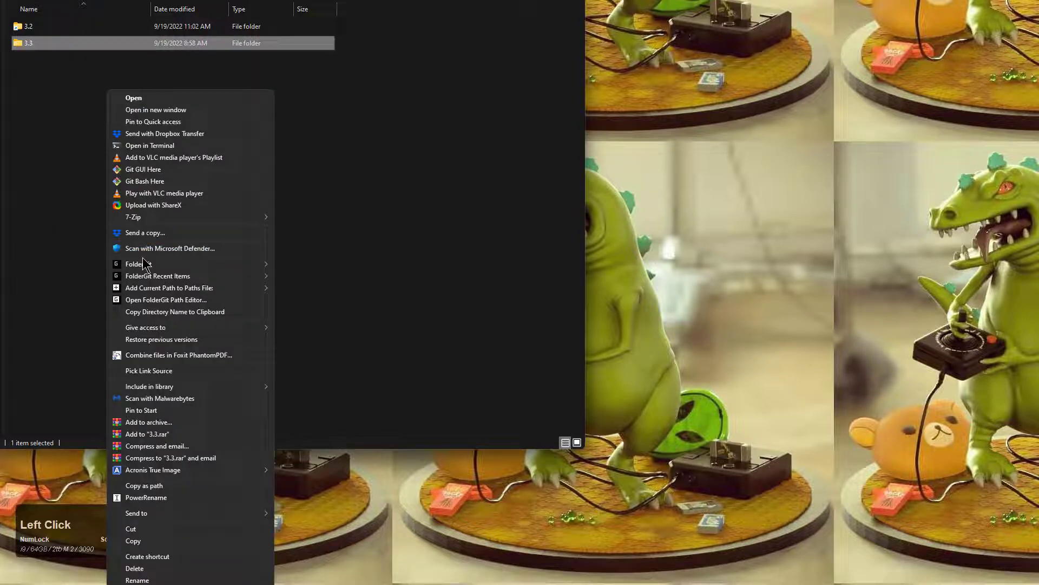
click(213, 371)
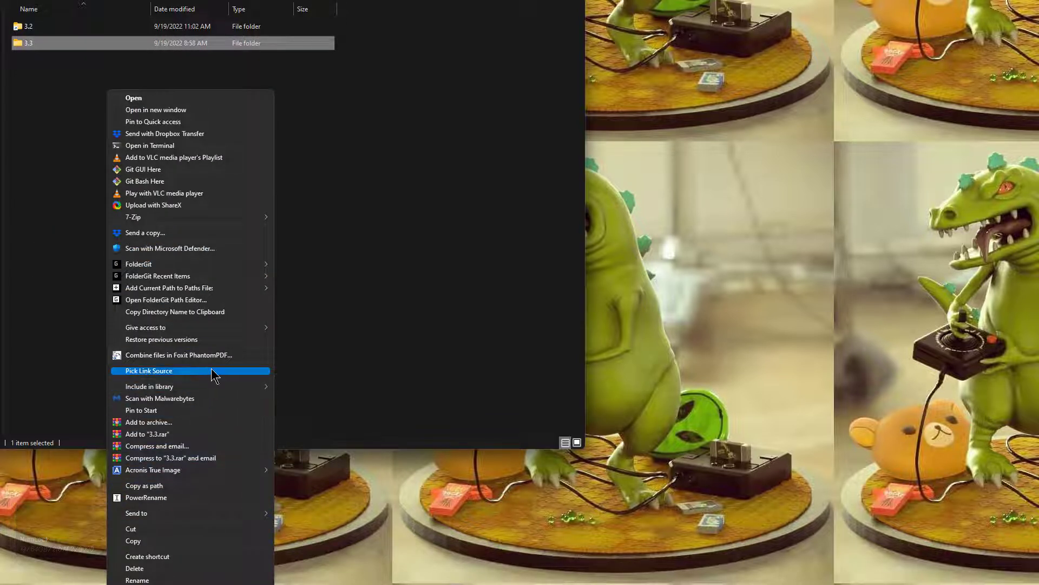
right_click(165, 146)
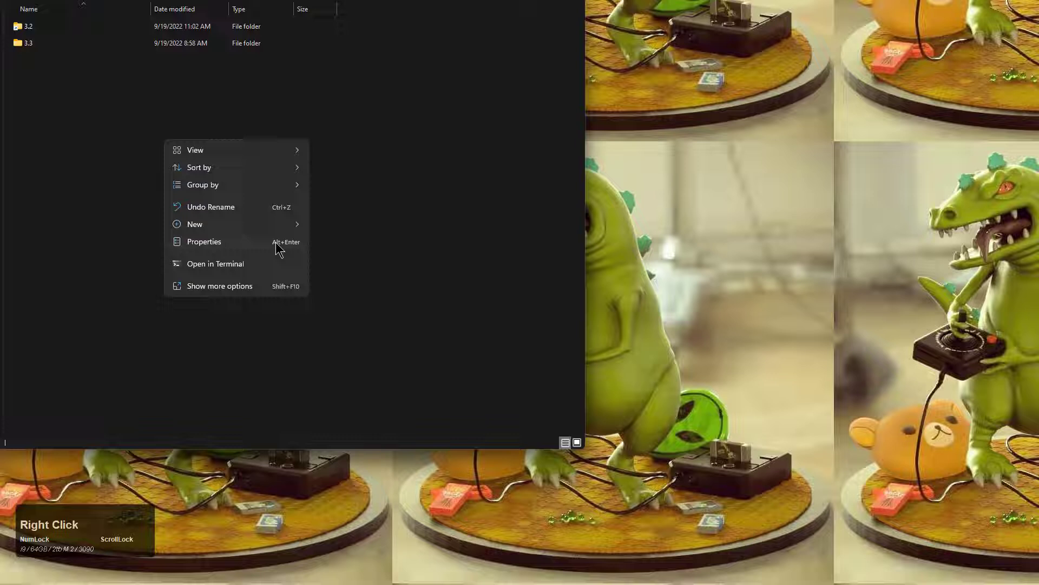
click(248, 287)
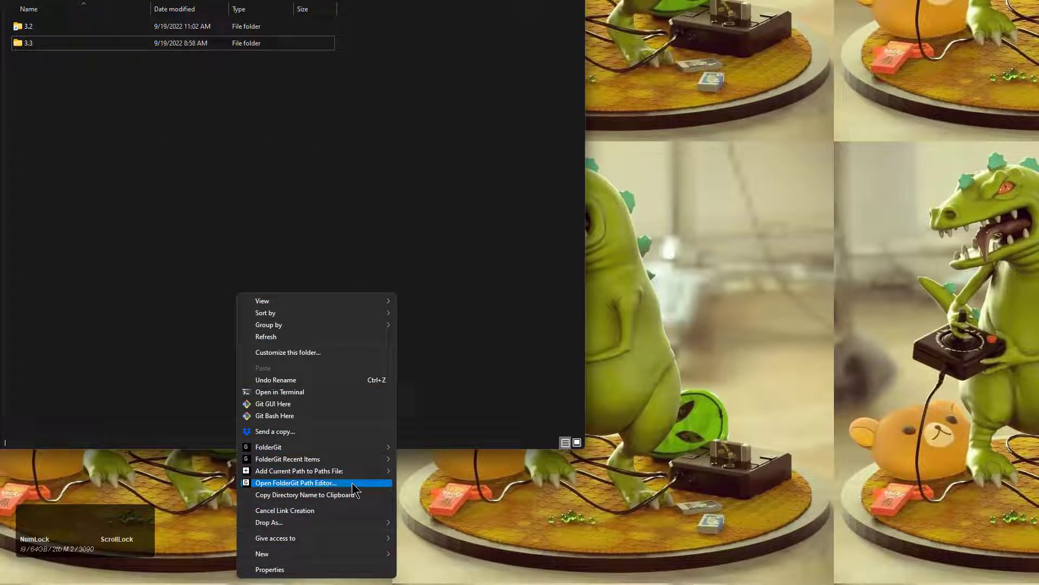
click(370, 523)
click(430, 523)
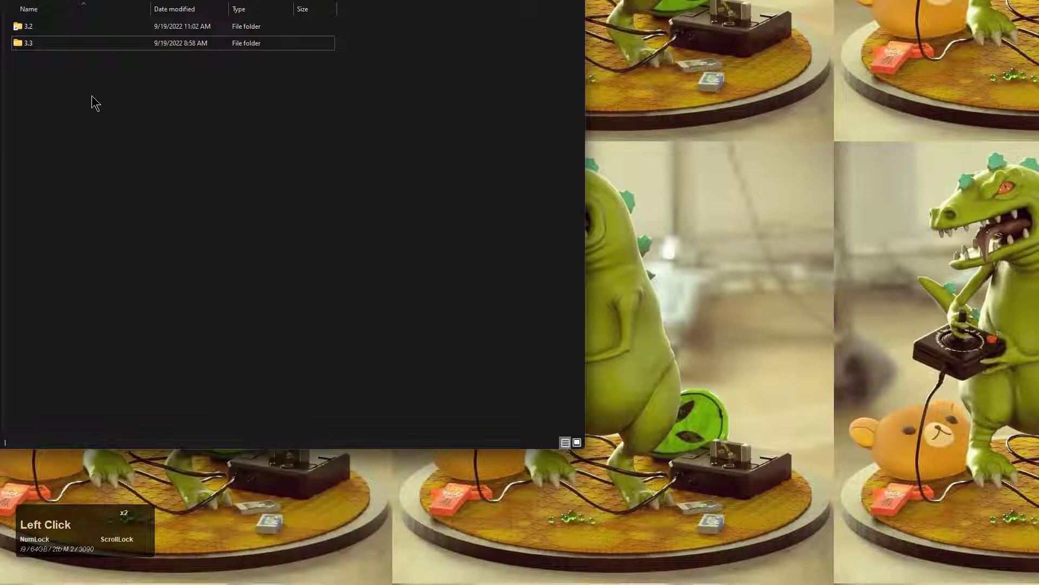
Rename the new symbolic link folder 3.1
click(33, 64)
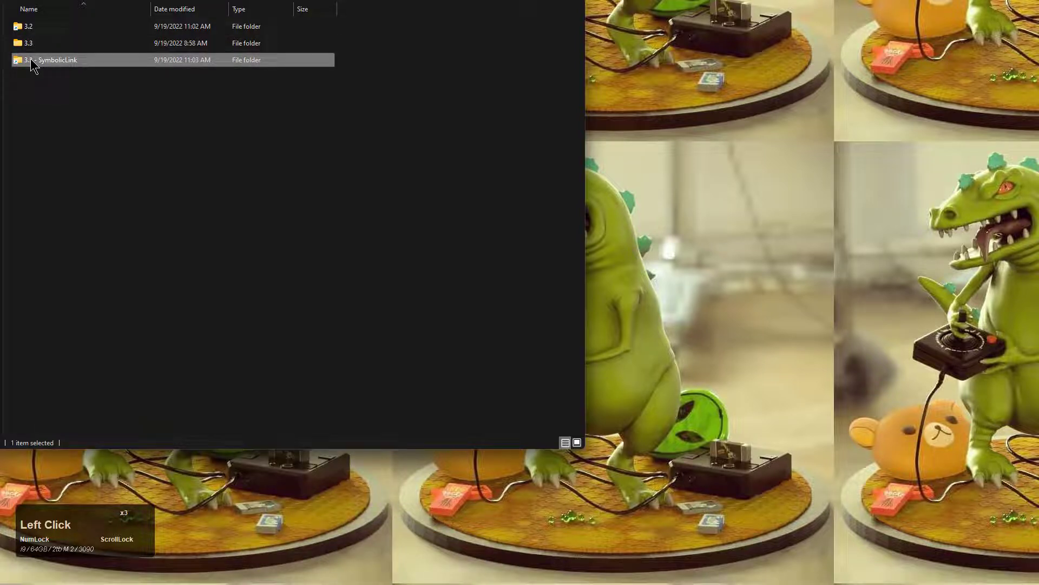
click(32, 60)
text(3.1)
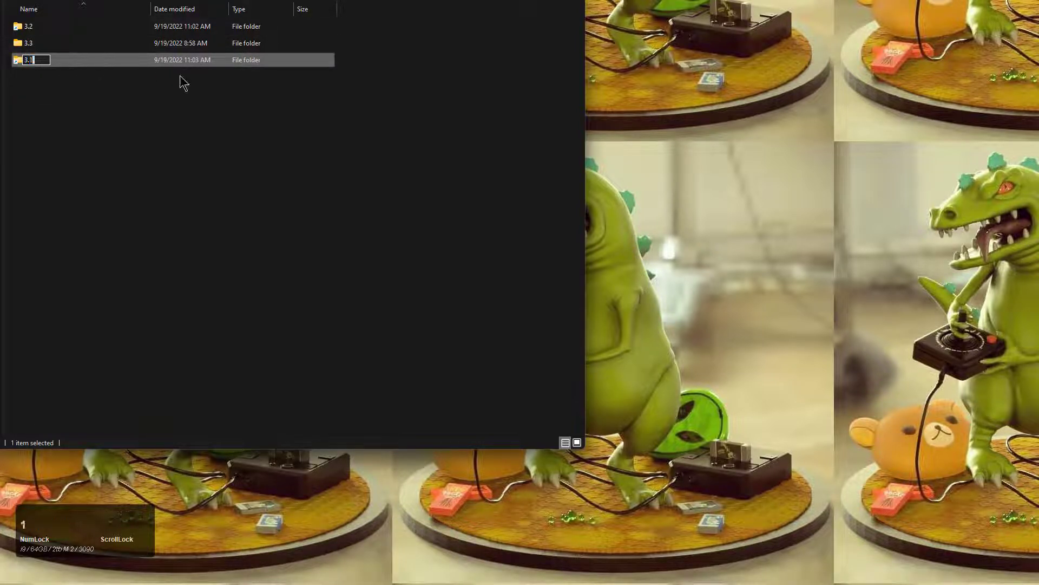
key(Return)
click(192, 203)
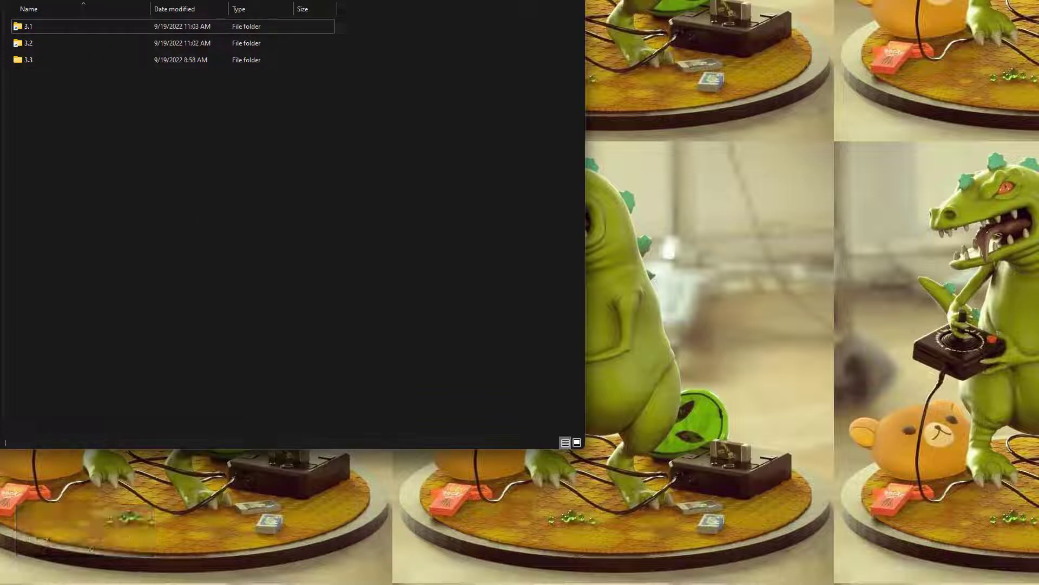
Launch Blender 3.1, dismiss the splash screen and activate the BoxCutter tool
click(709, 304)
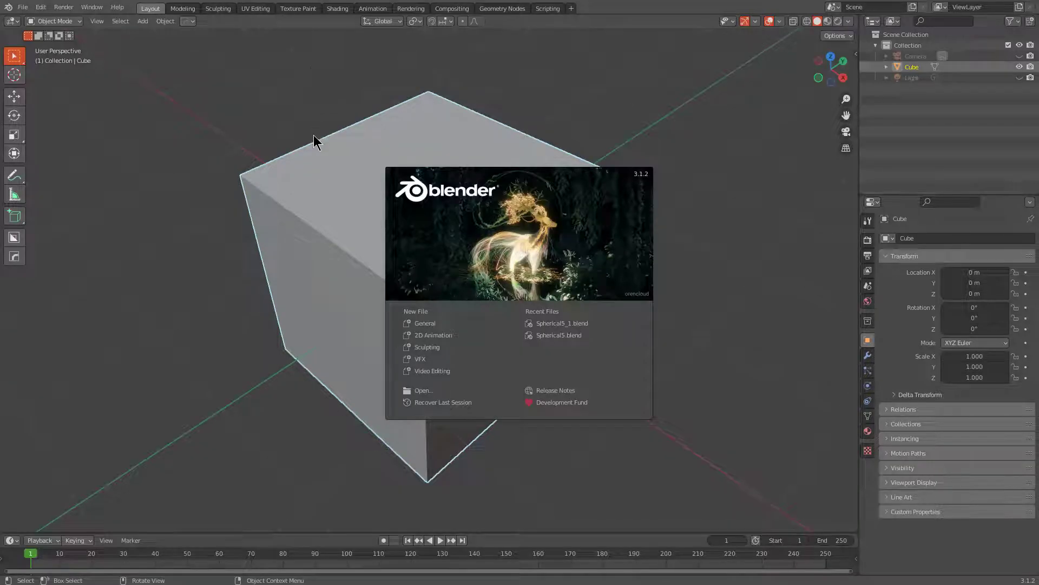
click(316, 142)
click(14, 237)
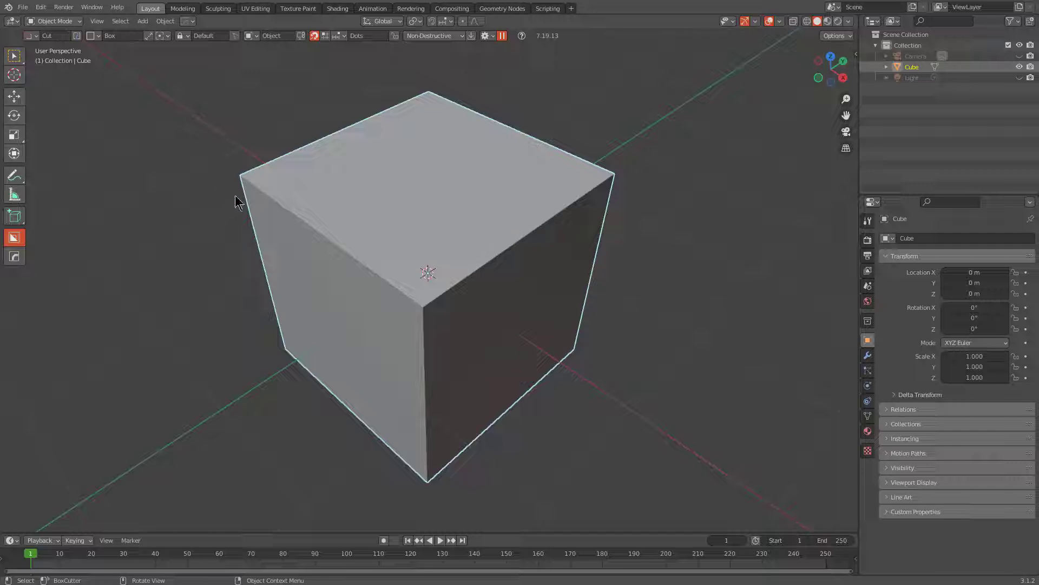
Make three wedge-box cuts along the cube's top edges and close Blender without saving
ctrl+drag(491, 234, 405, 431)
key(w)
middle_drag(405, 430, 487, 304)
drag(498, 242, 698, 262)
middle_drag(698, 262, 463, 259)
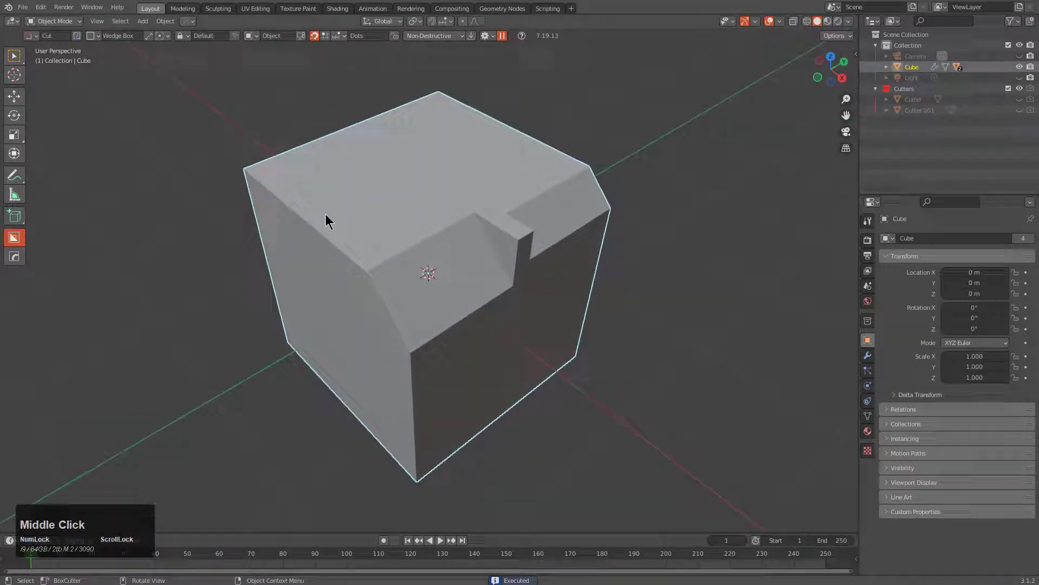
drag(291, 186, 391, 310)
click(392, 311)
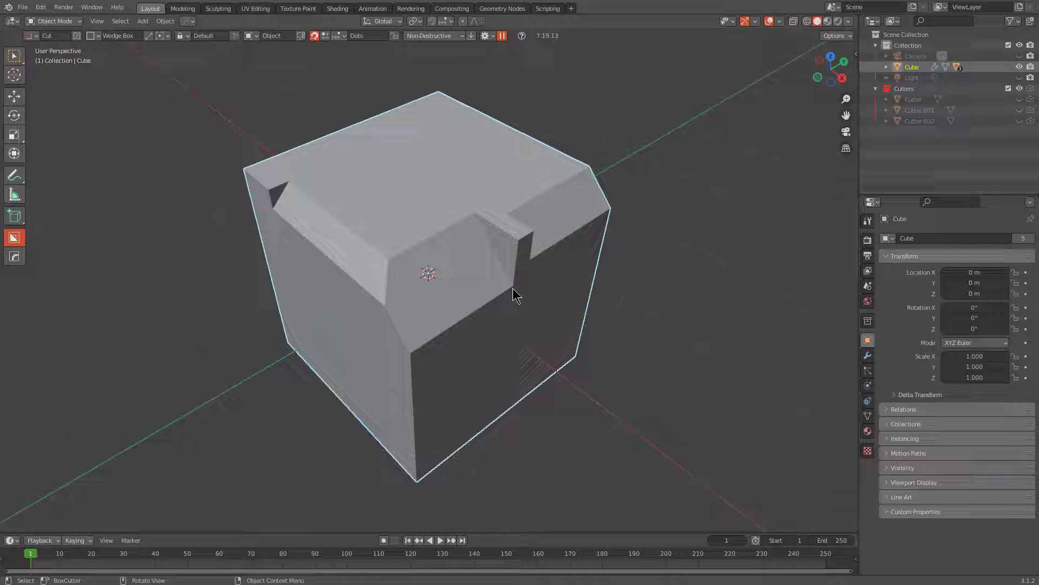
click(1021, 2)
click(563, 314)
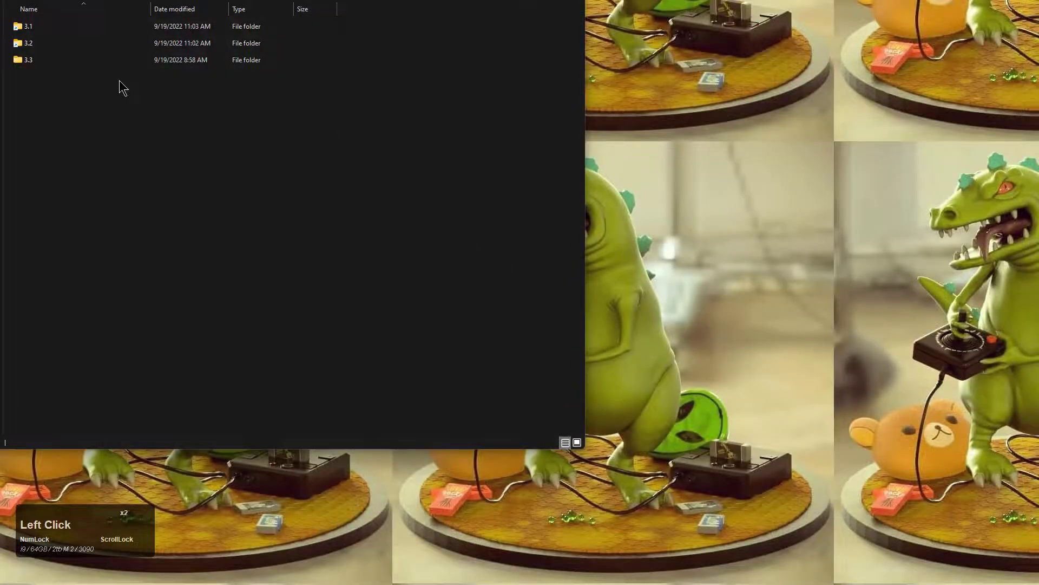
Create another symbolic link of the 3.3 folder in the same directory, using 3.3 as the link source
click(27, 27)
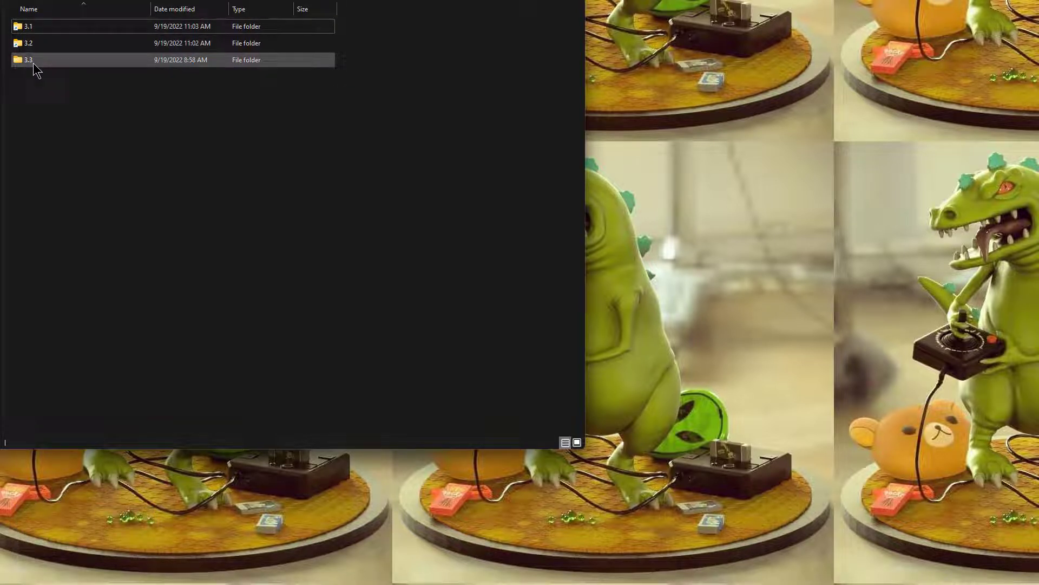
click(35, 63)
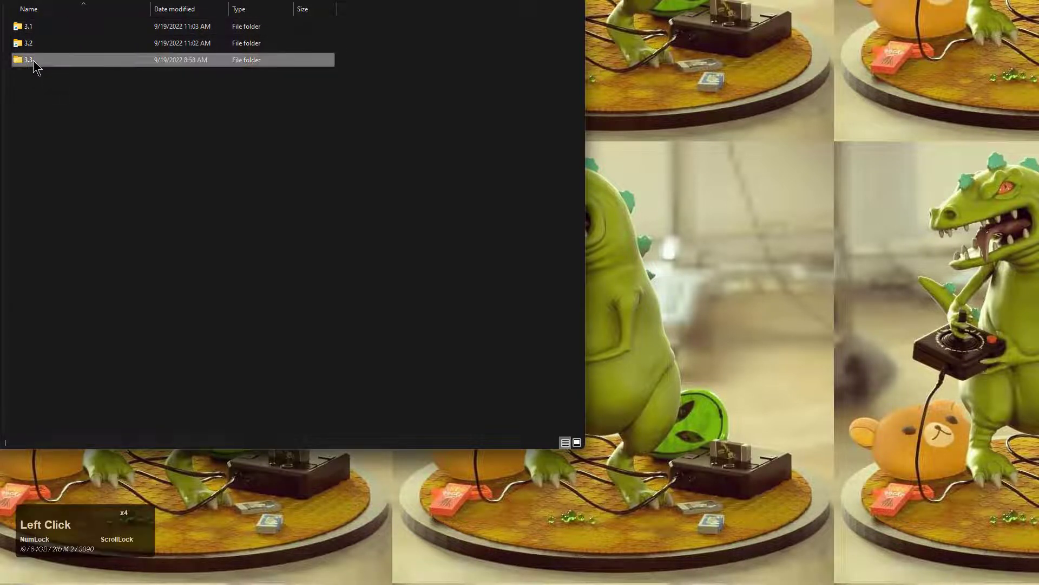
right_click(34, 65)
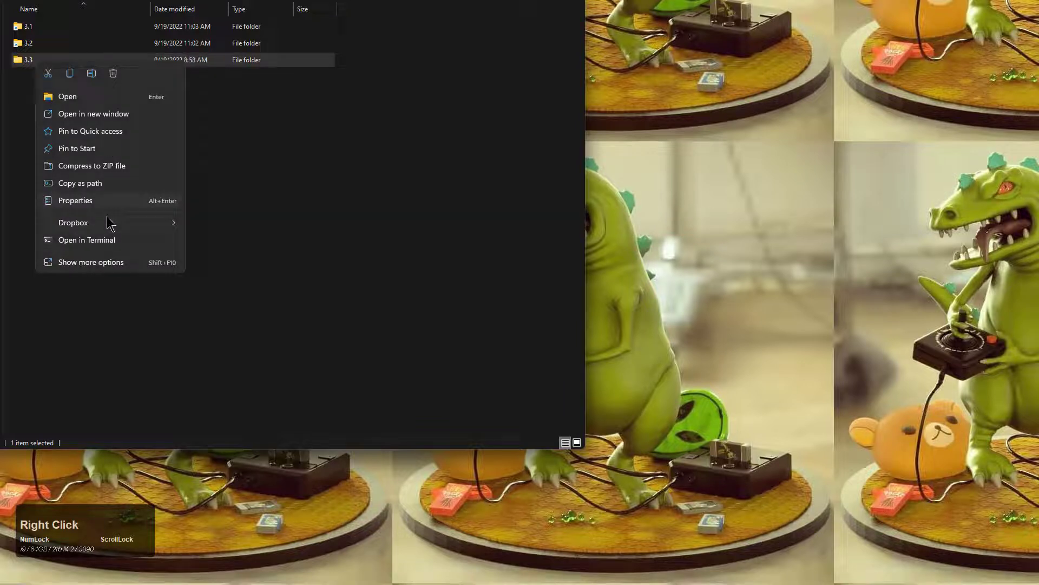
click(100, 263)
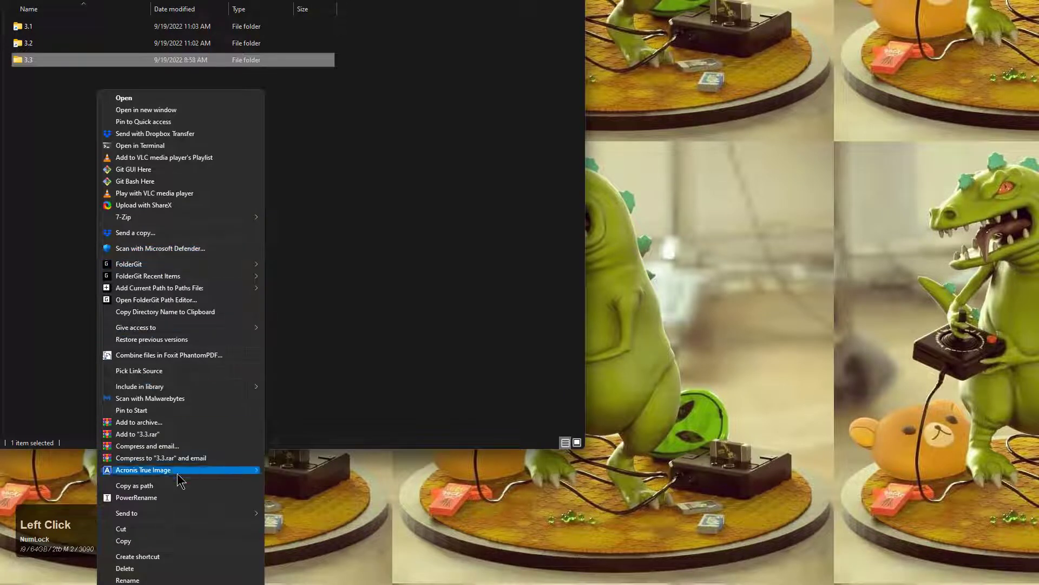
click(188, 371)
click(128, 176)
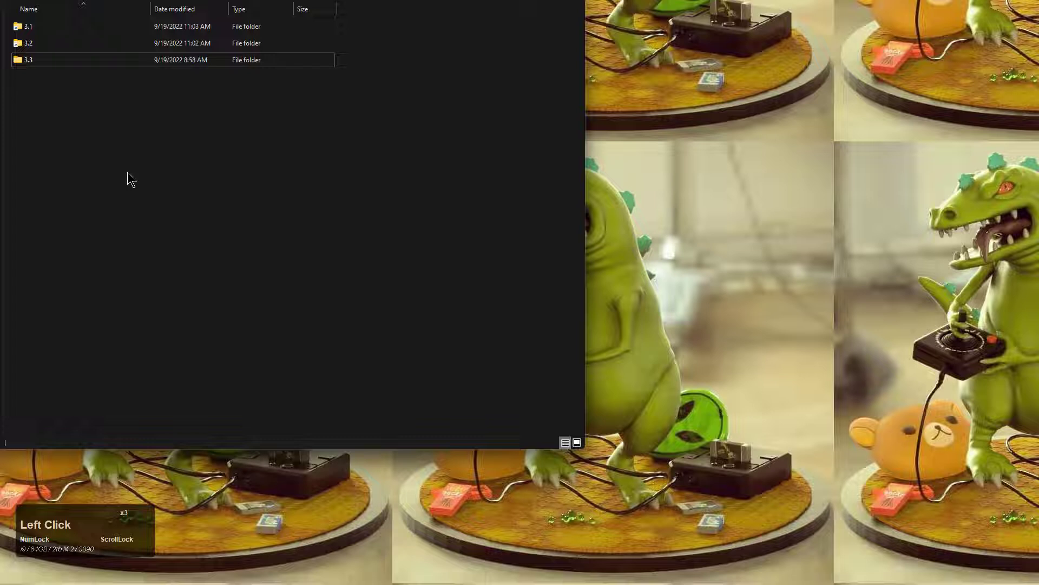
right_click(132, 174)
click(183, 320)
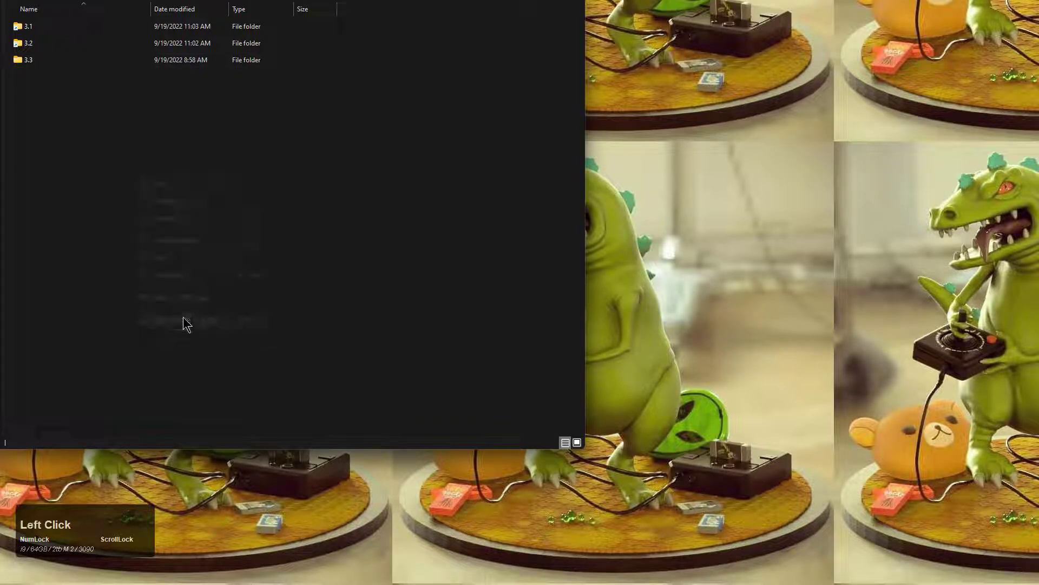
mouse_move(306, 548)
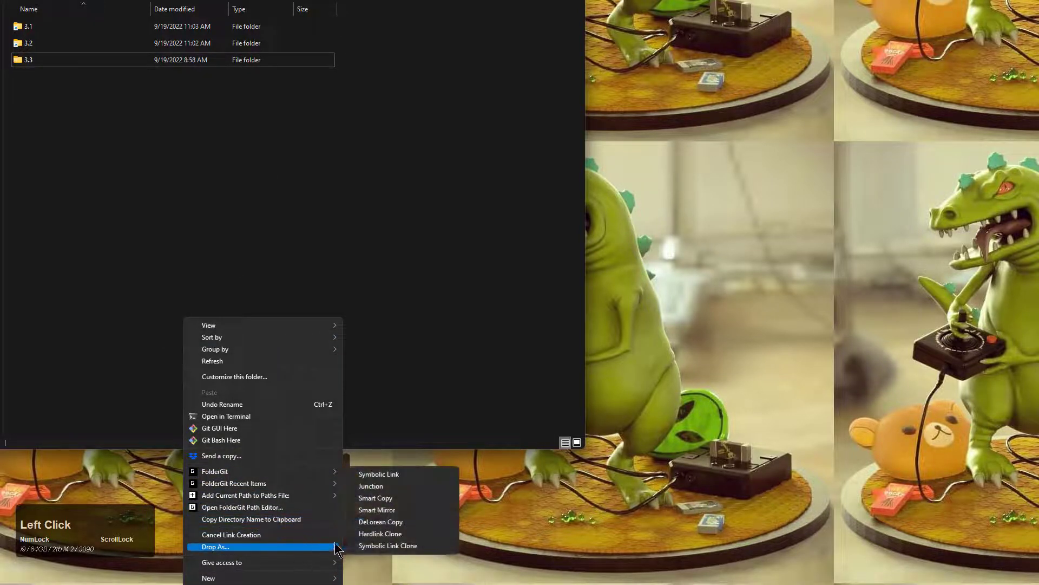
click(386, 474)
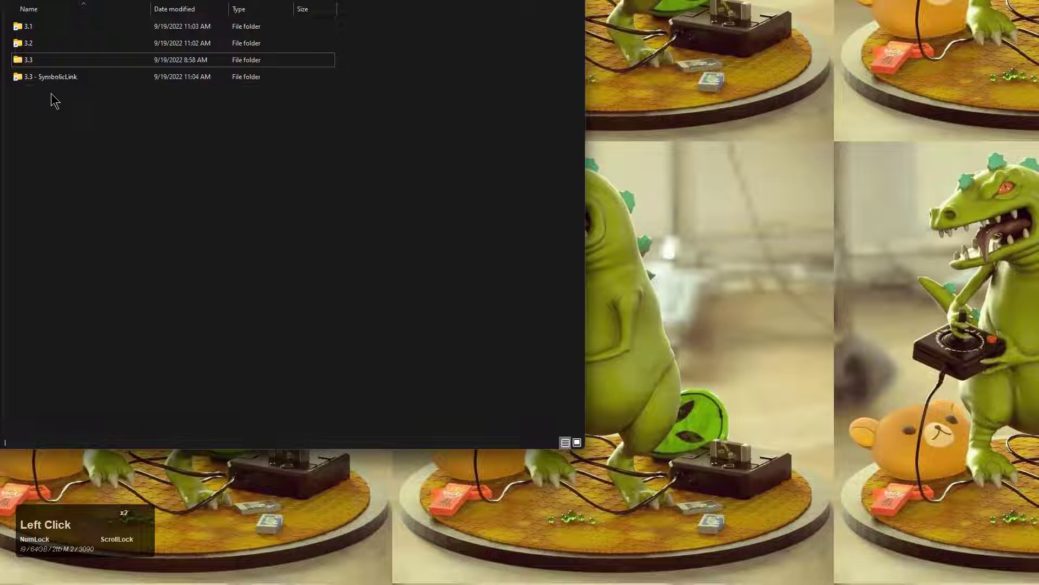
Rename the new symbolic link folder 3.0
click(35, 80)
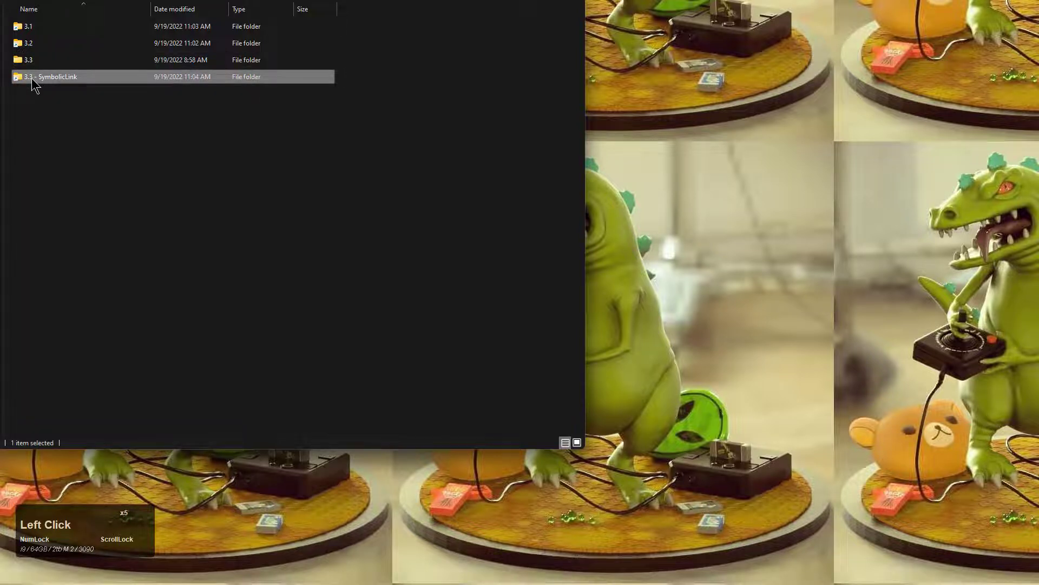
click(35, 80)
text(3.0)
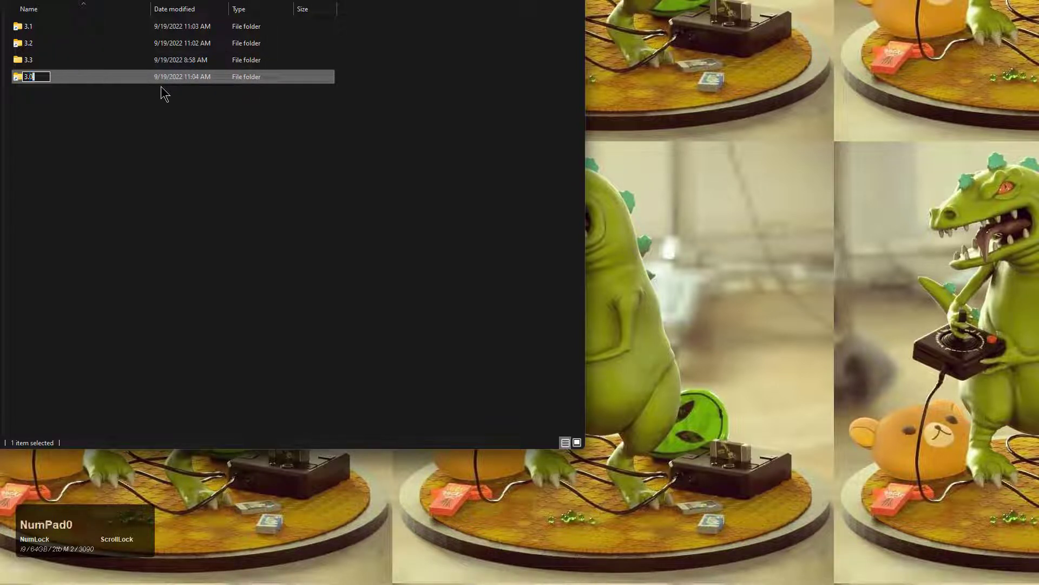
key(Return)
click(185, 155)
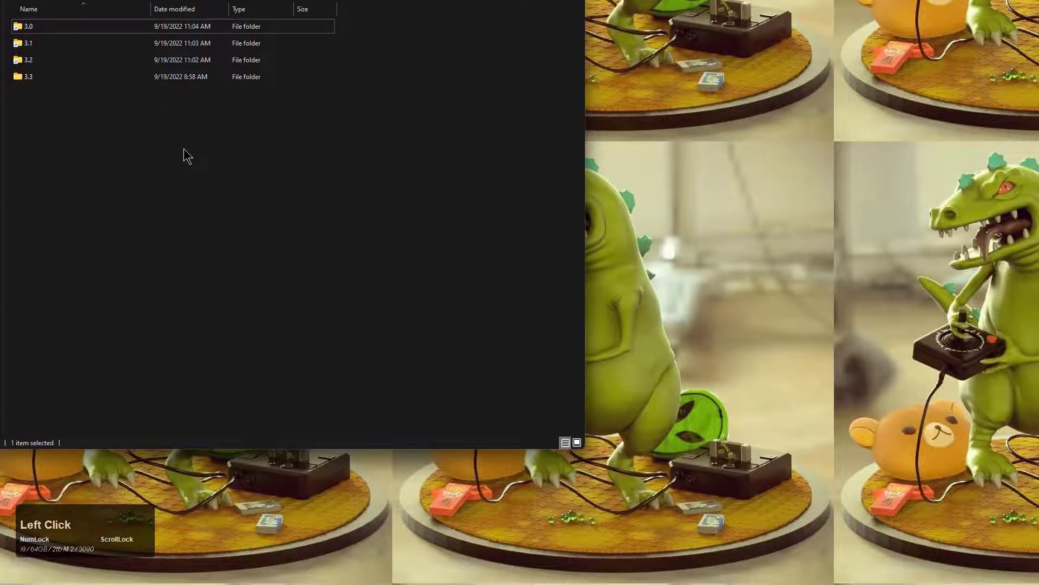
scroll(186, 156, down, 2)
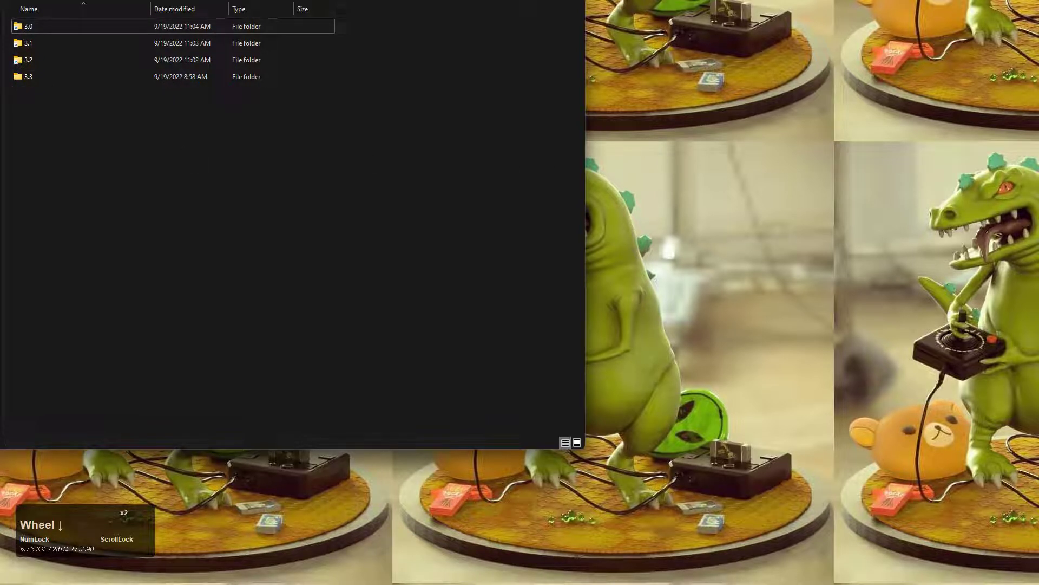
Launch Blender 3.0, dismiss the splash screen and activate the BoxCutter tool
click(186, 156)
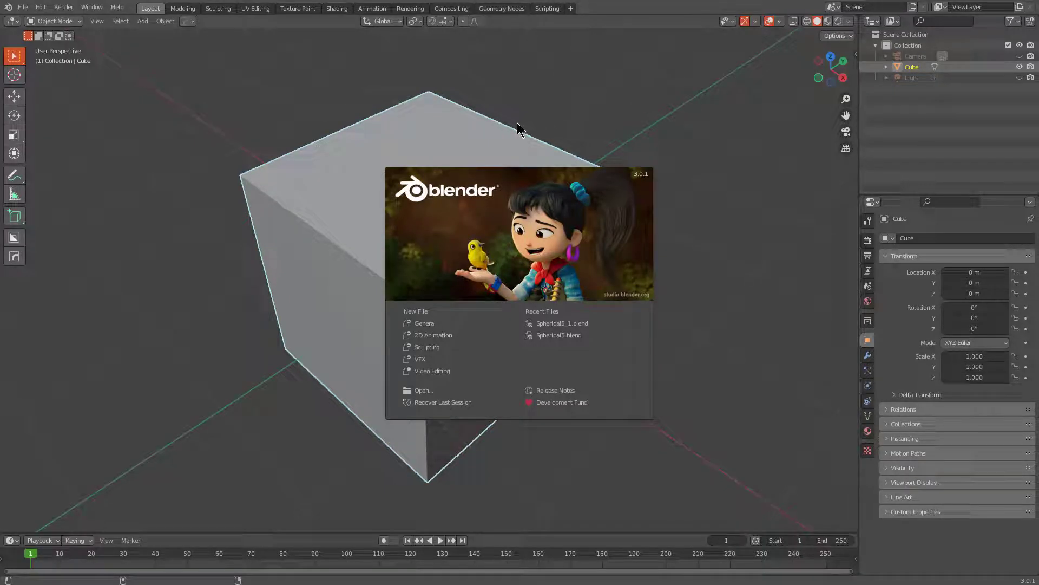
double_click(432, 145)
click(13, 240)
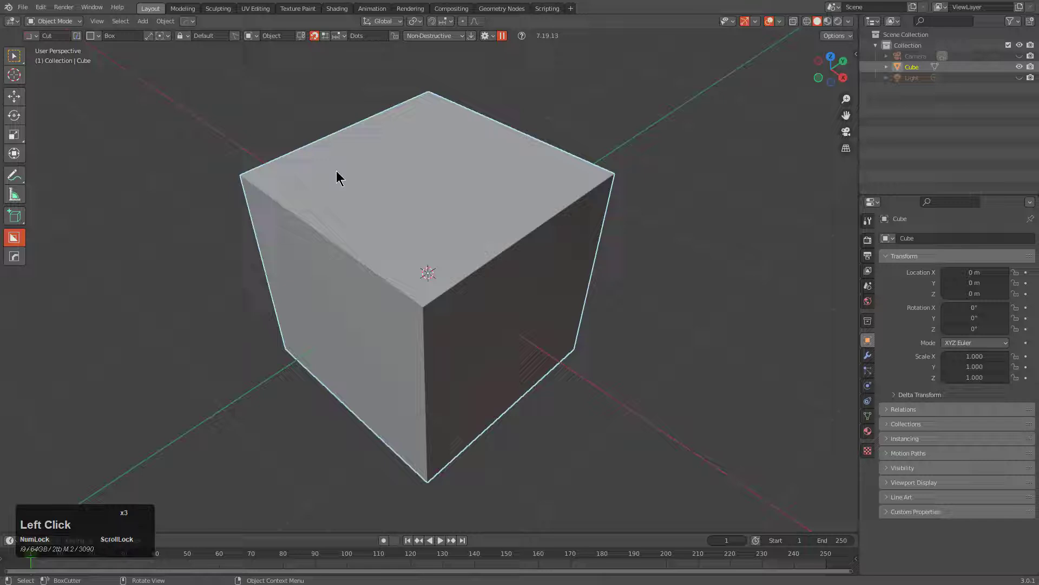
key(alt+w)
drag(450, 293, 376, 218)
right_click(374, 217)
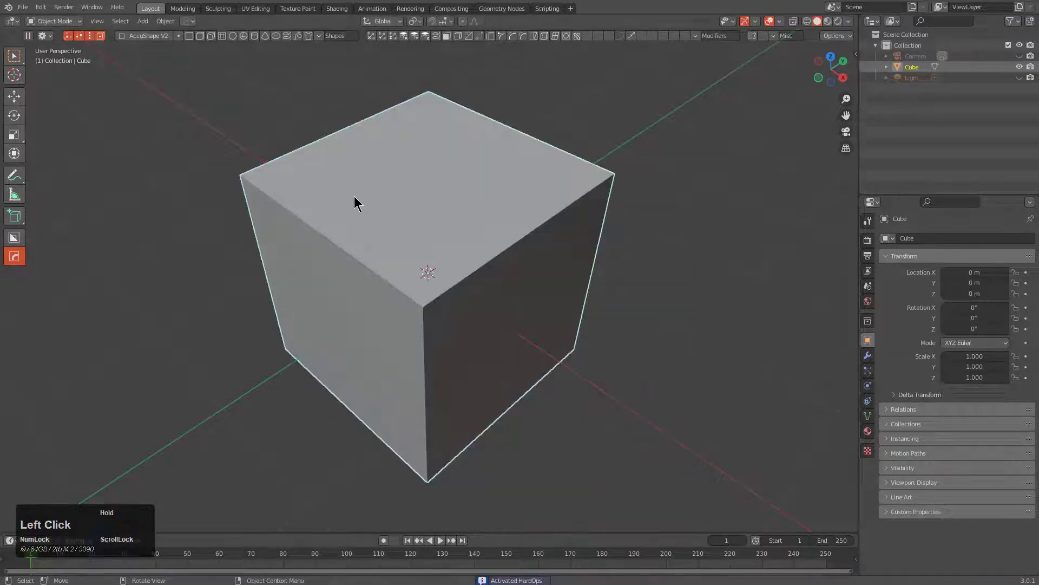
key(alt+w)
Make three wedge-box cuts along the cube's top edges with BoxCutter, the last one a larger cut across the front corner
drag(317, 196, 438, 327)
key(w)
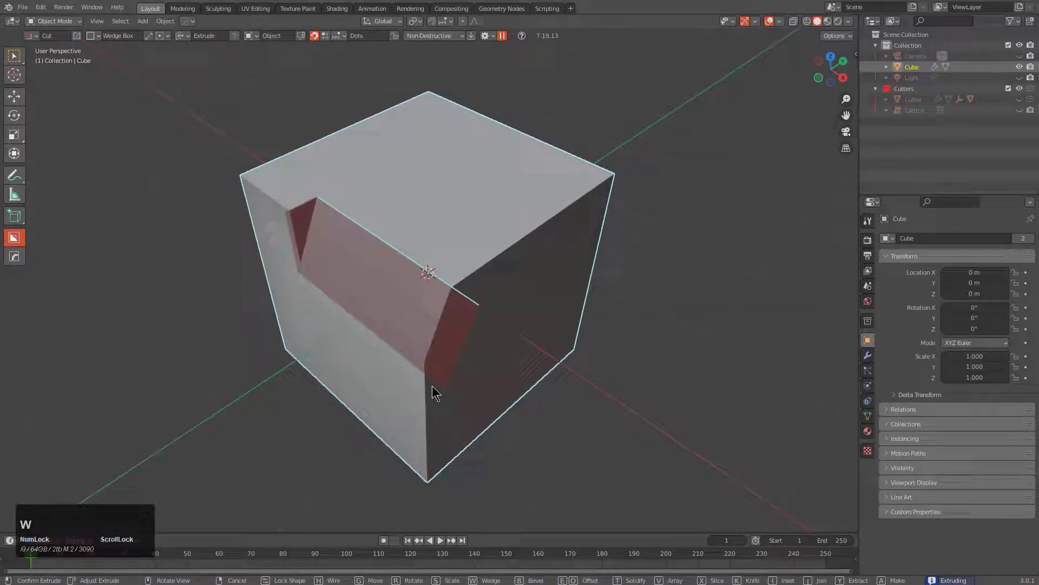
ctrl+click(437, 388)
drag(563, 183, 502, 283)
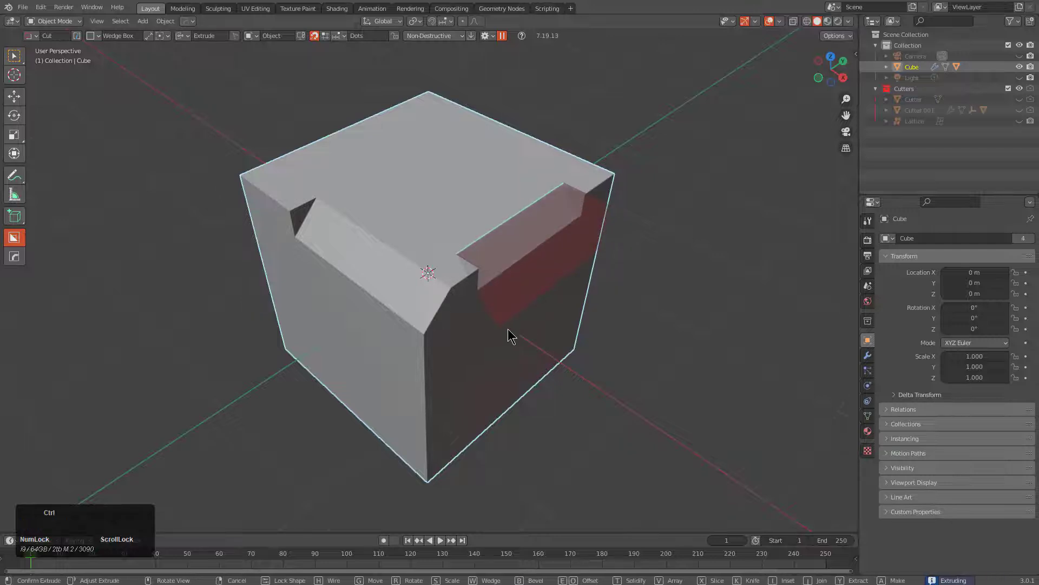
ctrl+click(509, 328)
mouse_move(467, 202)
mouse_down()
mouse_move(452, 285)
mouse_move(418, 374)
mouse_up()
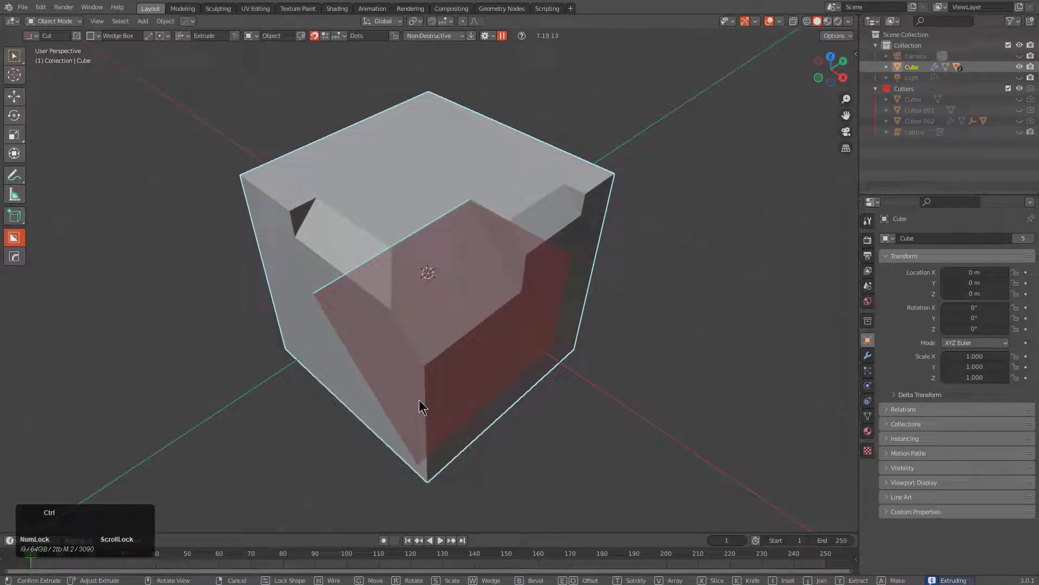
ctrl+click(420, 400)
Mirror the cuts onto the cube's underside with HardOps and make another wedge-box cut along the front vertical edge
key(alt+x)
click(426, 212)
middle_drag(459, 288, 431, 276)
drag(395, 336, 352, 213)
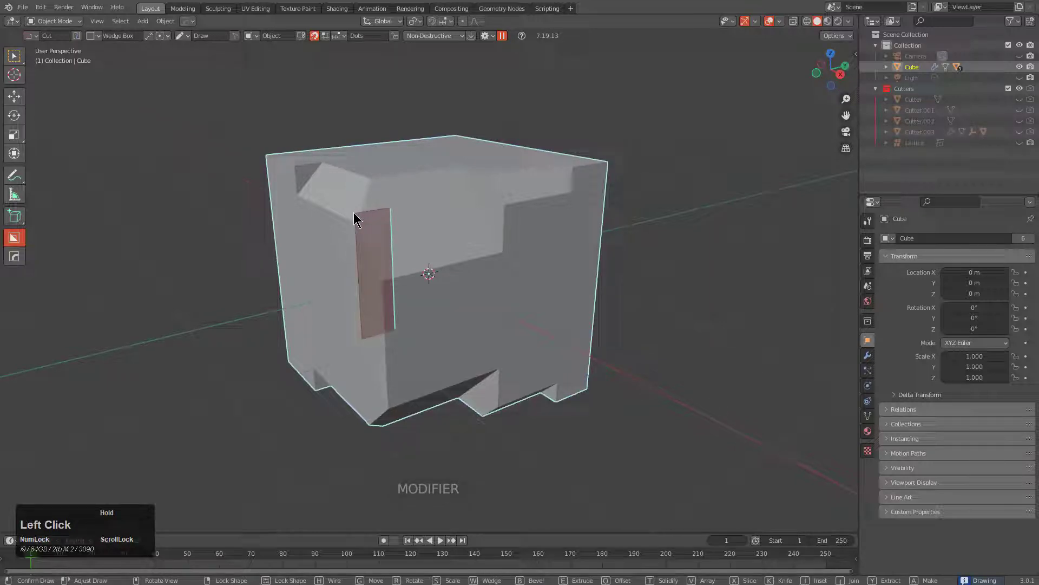
ctrl+click(357, 211)
middle_drag(366, 216, 455, 278)
scroll(455, 277, down, 1)
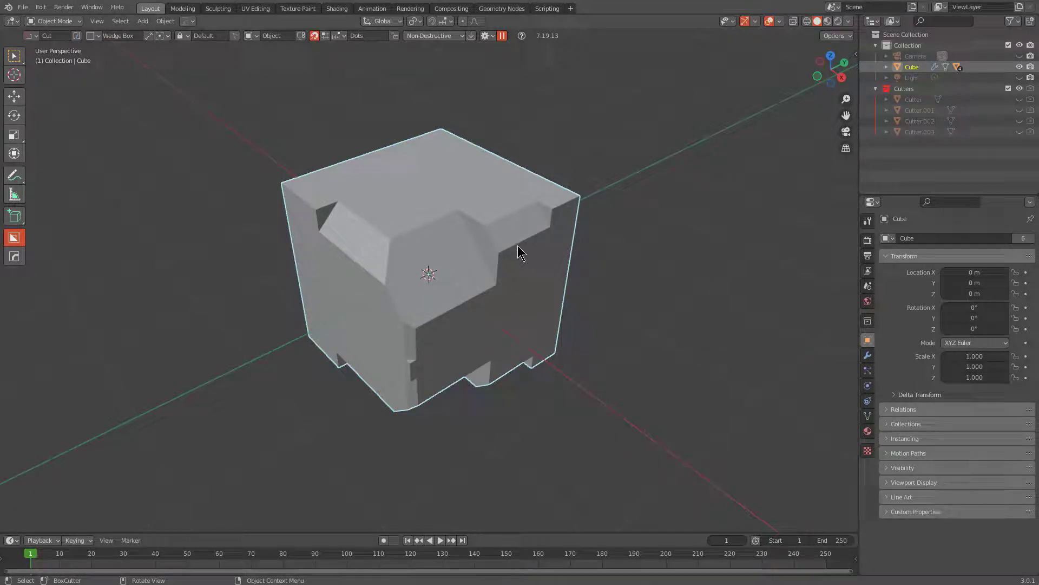
Make a wedge-box cut along the upper edge of the cube's side face with BoxCutter
mouse_move(422, 281)
middle_down()
mouse_move(444, 290)
mouse_move(360, 274)
middle_up()
mouse_move(355, 259)
mouse_down()
mouse_move(192, 262)
mouse_move(203, 292)
mouse_up()
mouse_move(203, 293)
middle_down()
mouse_move(341, 271)
mouse_move(411, 271)
mouse_move(455, 288)
mouse_move(413, 293)
mouse_move(427, 295)
mouse_move(358, 283)
mouse_move(390, 280)
middle_up()
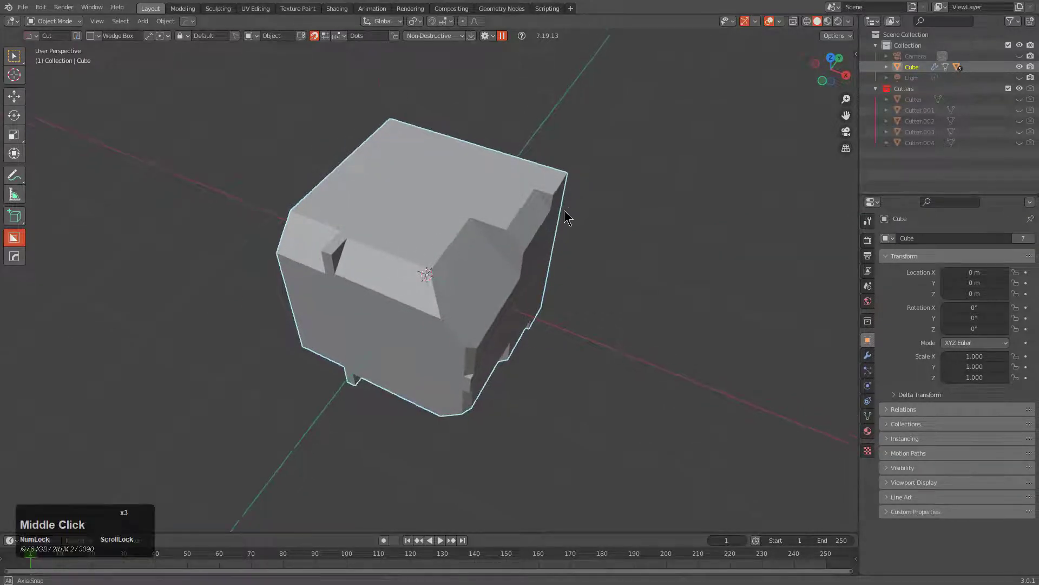
Draw another wedge-box cut over the notched top front edge, cycling the wedge direction so it slopes down through the front face
middle_drag(564, 216, 467, 281)
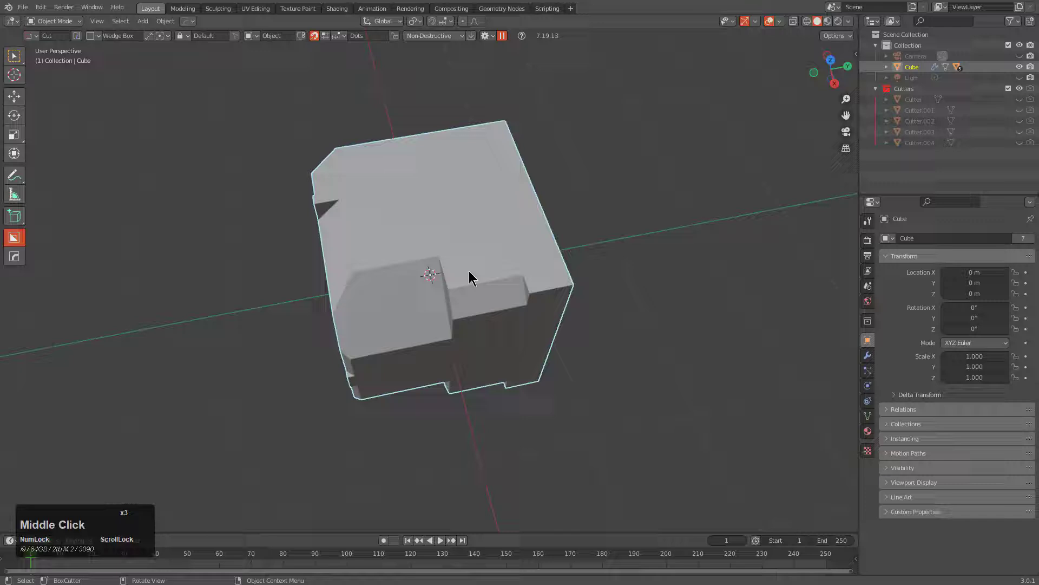
mouse_move(466, 270)
mouse_down()
mouse_move(514, 284)
mouse_move(524, 340)
mouse_move(526, 331)
mouse_up()
key(w)
key(w)
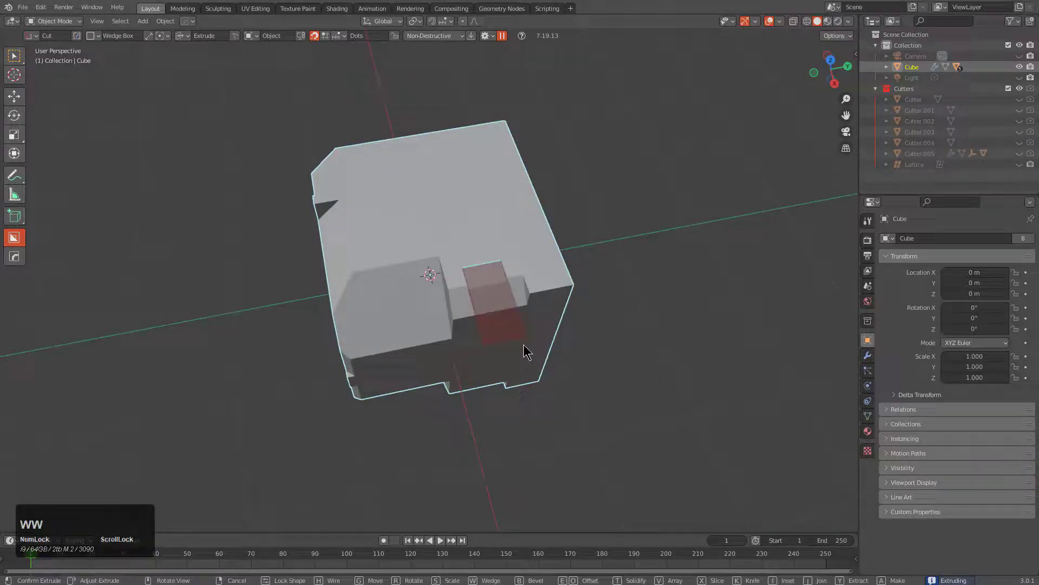
ctrl+click(526, 369)
middle_drag(490, 293, 508, 280)
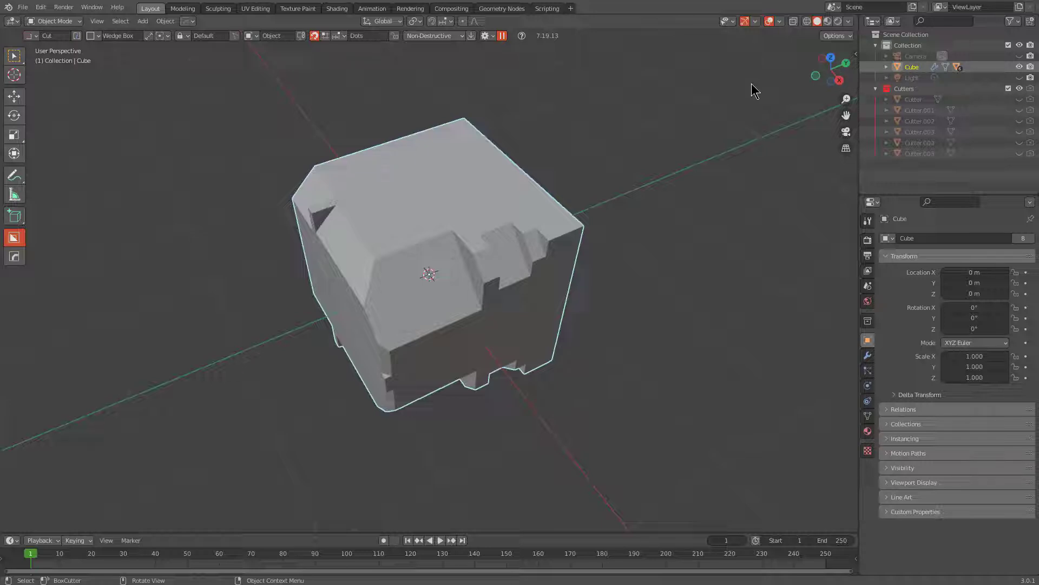
middle_drag(623, 193, 580, 229)
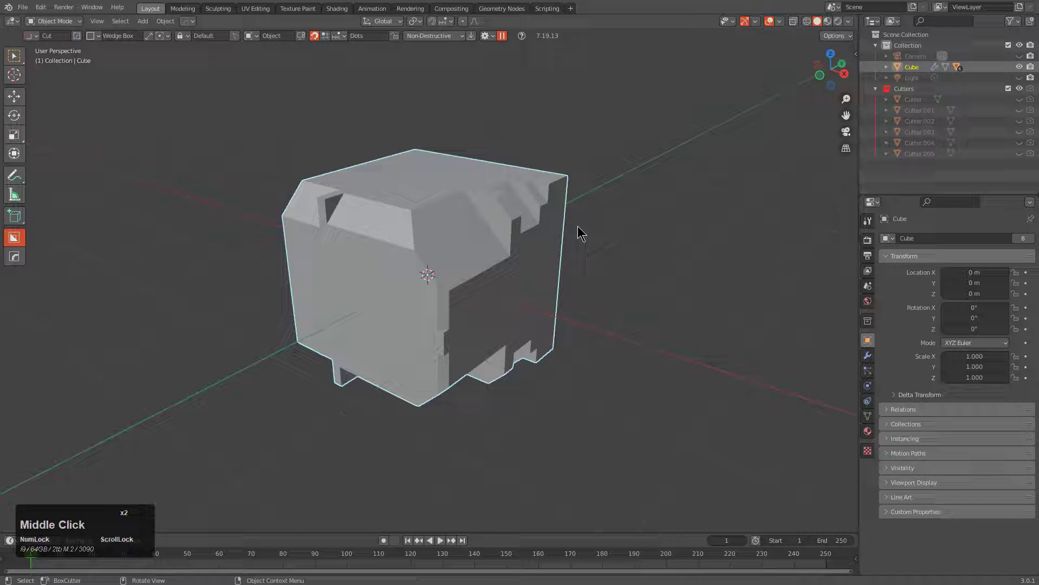
Play through the cube's boolean and mirror modifiers with HardOps Modifier Scroll, using a 0.100 interval time
key(q)
mouse_move(551, 265)
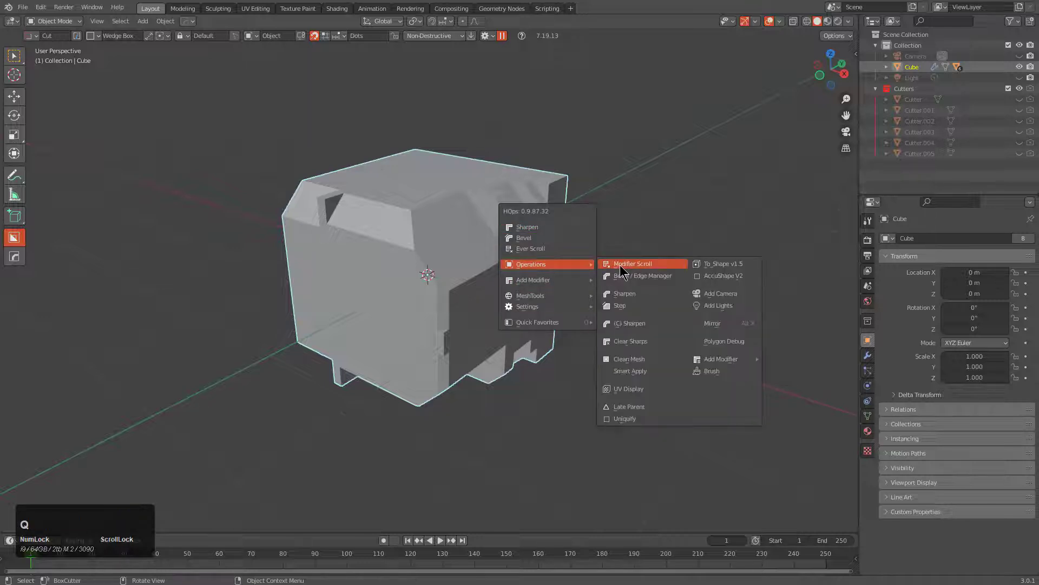
click(621, 265)
key(Tab)
click(153, 283)
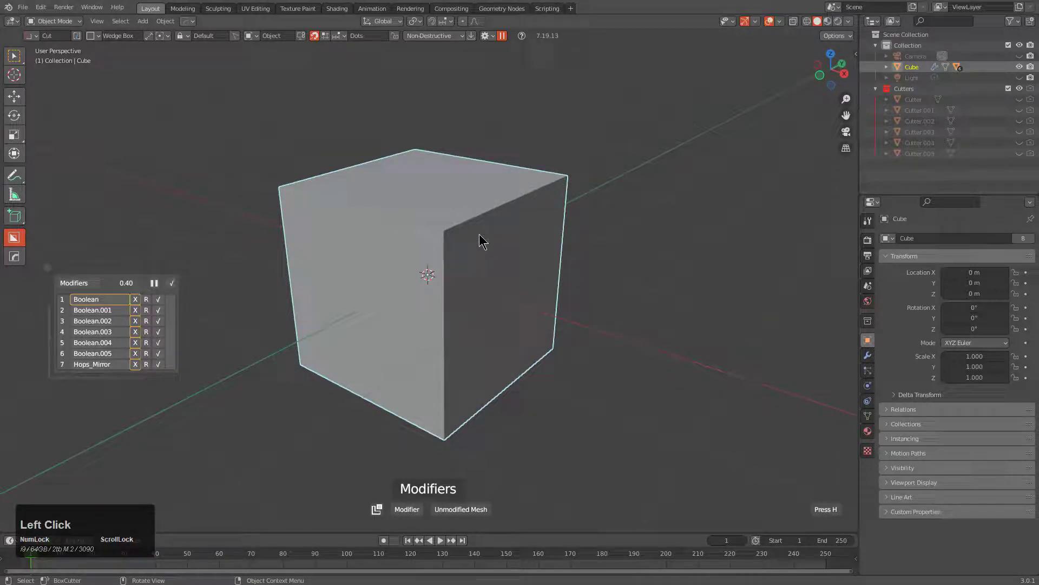
scroll(486, 253, down, 5)
scroll(486, 248, down, 1)
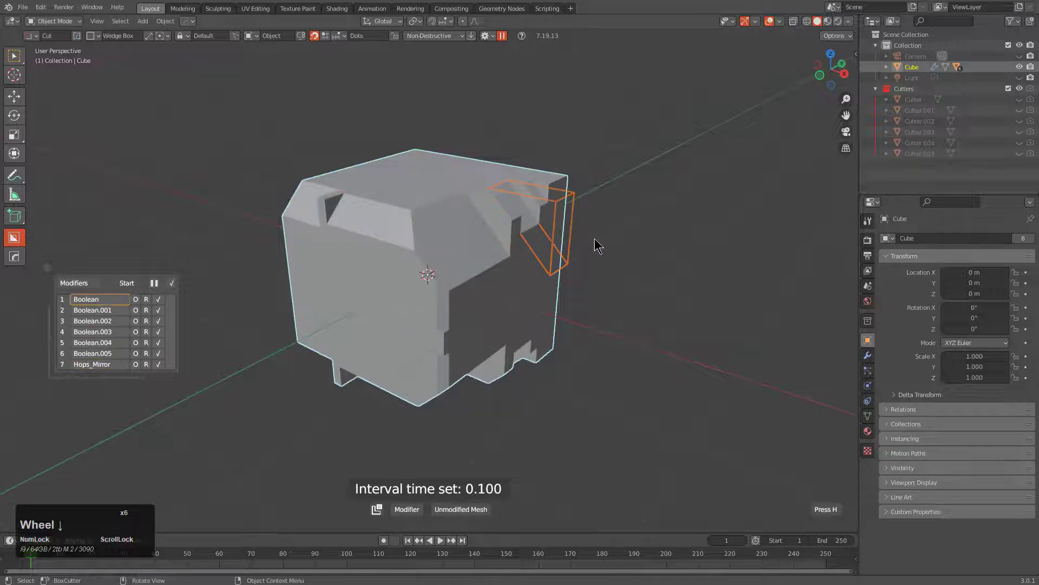
Close Blender without saving, open Blender 3.0.0, dismiss the splash screen and activate the BoxCutter tool
click(1028, 2)
click(548, 313)
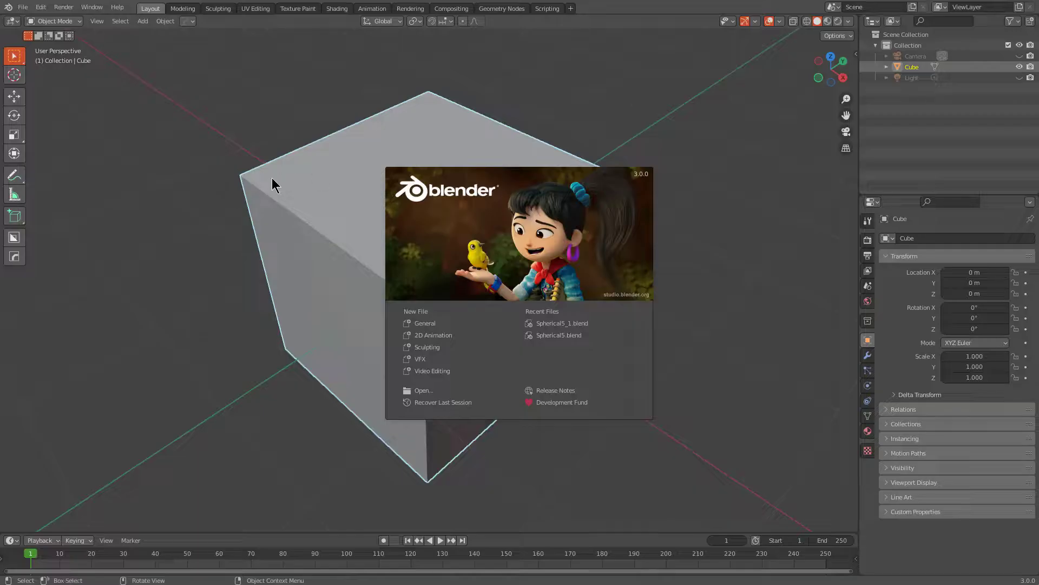
click(221, 193)
click(14, 237)
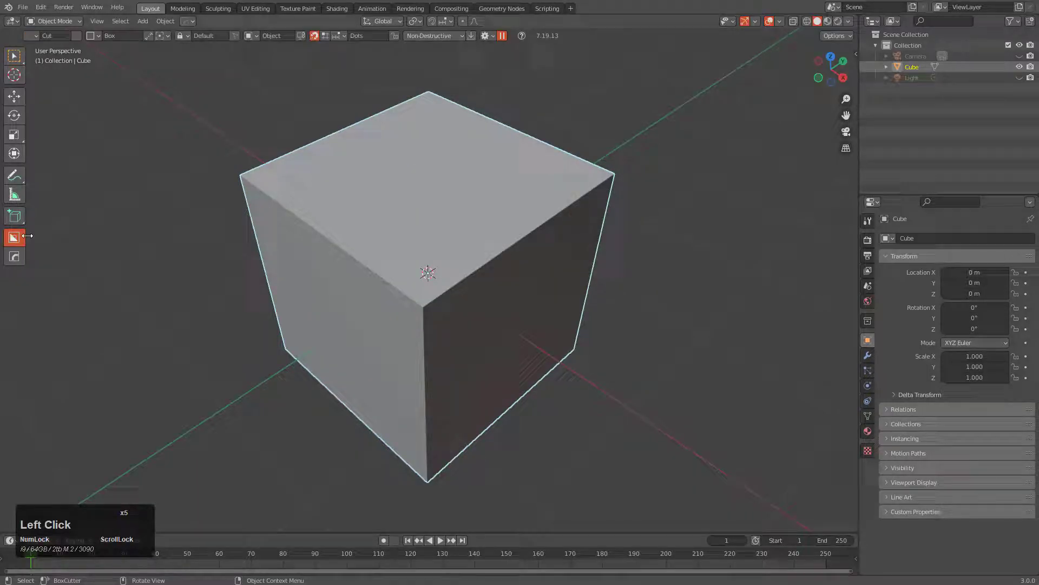
Make two box cuts in the cube, one into the top face and one through the front vertical edge
mouse_move(340, 197)
mouse_down()
mouse_move(432, 302)
mouse_move(471, 319)
mouse_move(436, 342)
mouse_up()
click(508, 387)
click(353, 448)
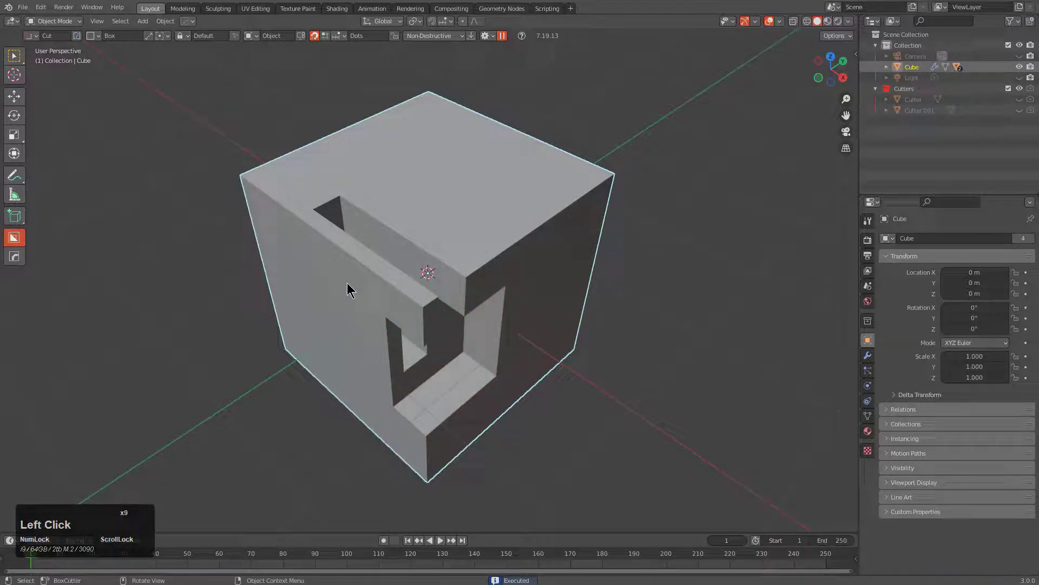
Cut a taller box through the front vertical edge, rounding the cutter's two corners on the side face before applying it
mouse_move(348, 290)
mouse_down()
mouse_move(464, 426)
mouse_move(480, 503)
mouse_up()
key(Tab)
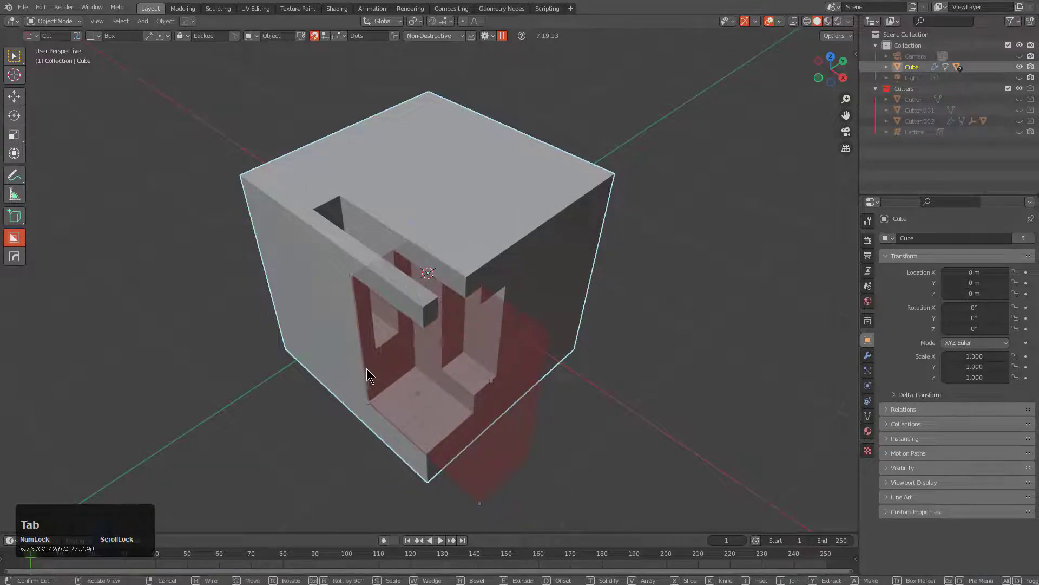
middle_click(372, 404)
mouse_move(372, 403)
mouse_down()
mouse_move(400, 415)
mouse_move(379, 407)
mouse_up()
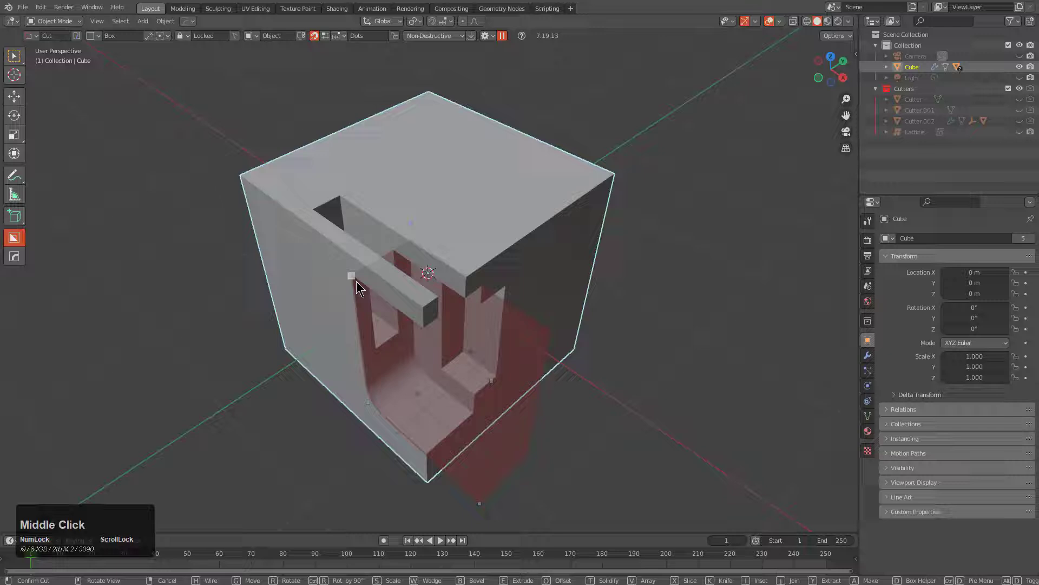
drag(355, 280, 393, 311)
middle_drag(395, 313, 473, 316)
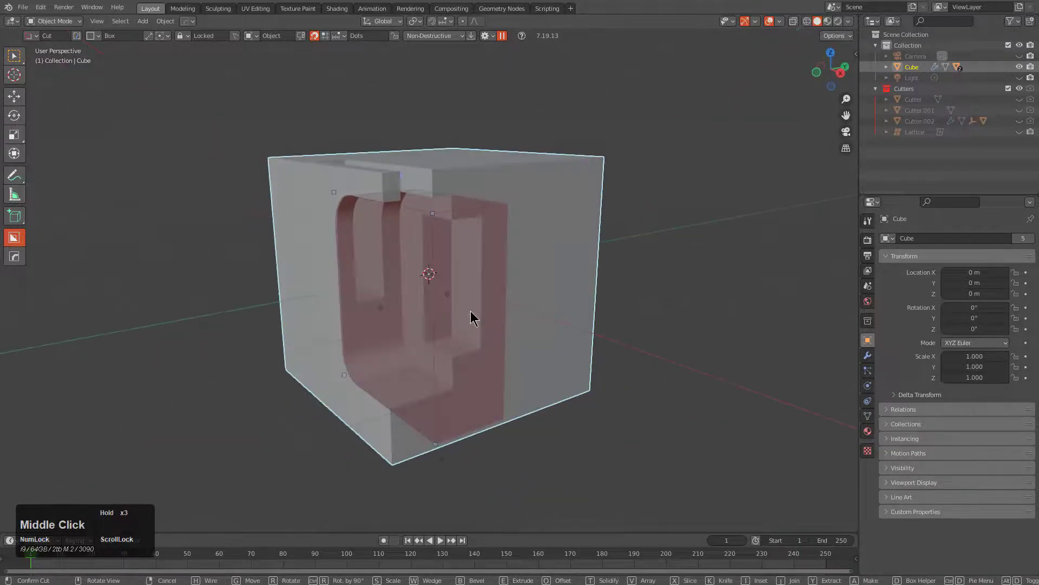
mouse_move(456, 301)
mouse_down()
mouse_move(506, 292)
mouse_move(455, 306)
mouse_up()
key(space)
middle_drag(429, 283, 476, 297)
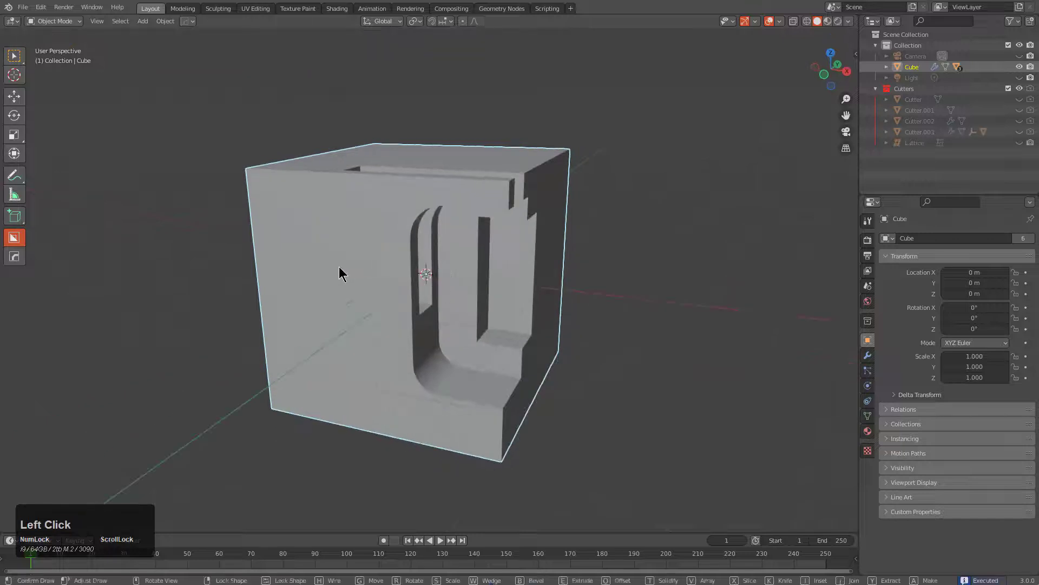
Add a wider box cut across the lower front edge, with the two corners on the side face rounded
drag(341, 272, 564, 443)
key(Tab)
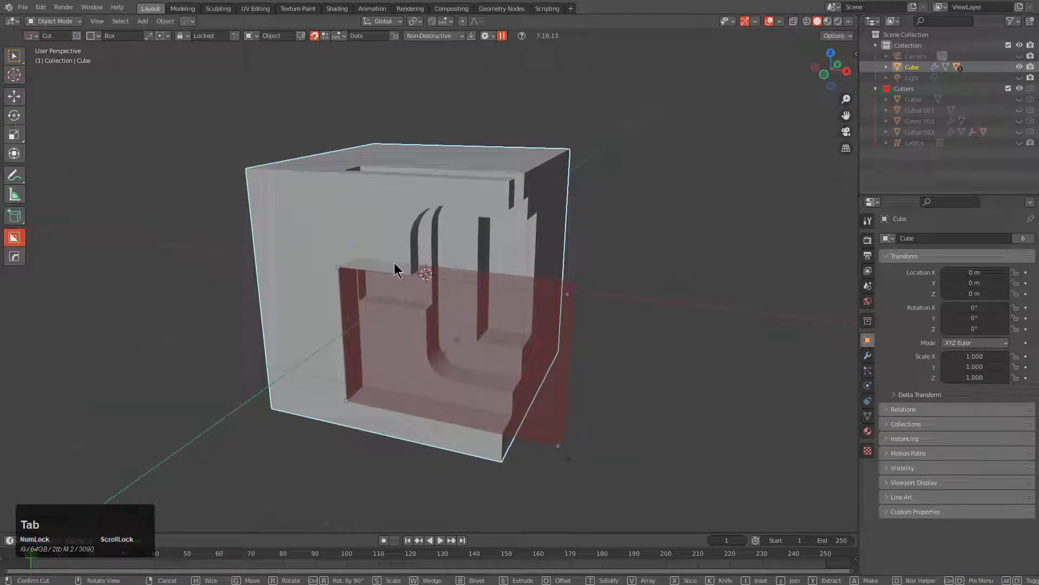
middle_drag(337, 283, 362, 287)
middle_drag(346, 399, 366, 406)
middle_drag(503, 351, 470, 352)
scroll(469, 352, down, 3)
click(567, 310)
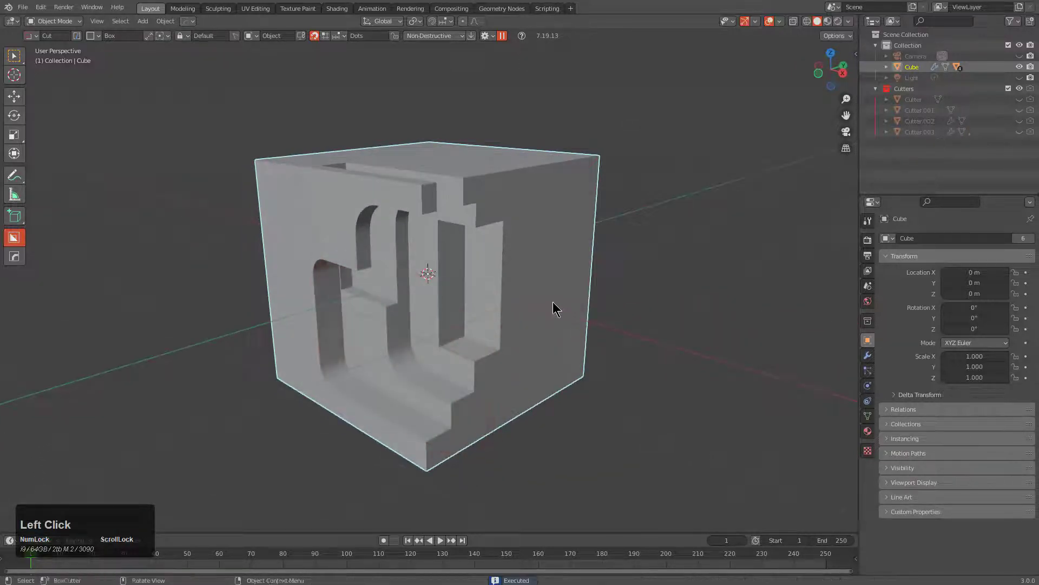
mouse_move(493, 294)
middle_down()
mouse_move(499, 251)
mouse_move(506, 290)
middle_up()
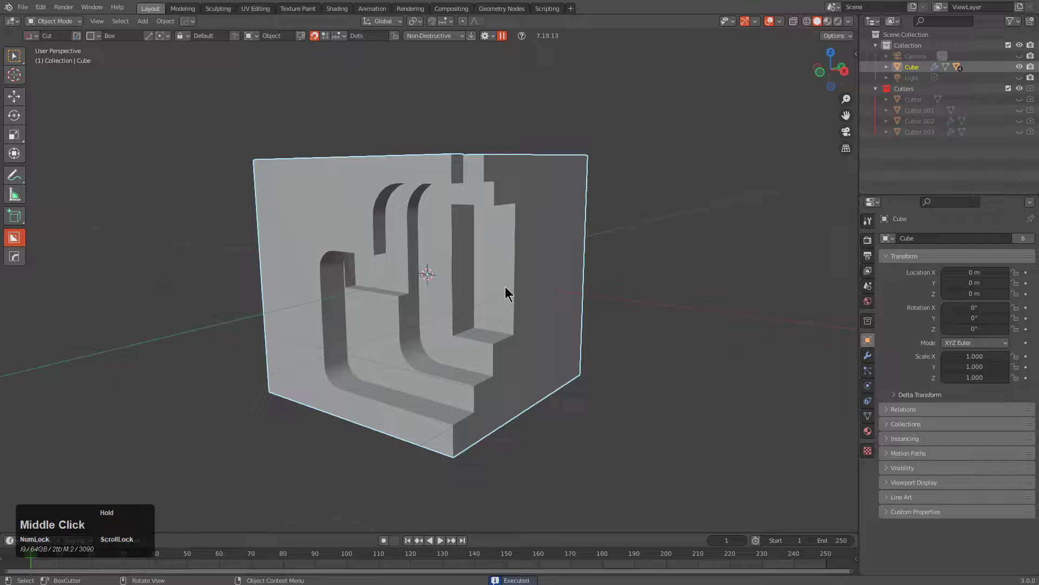
Close Blender 3.0.0 without saving the changes and return to the folder of version settings
click(1029, 5)
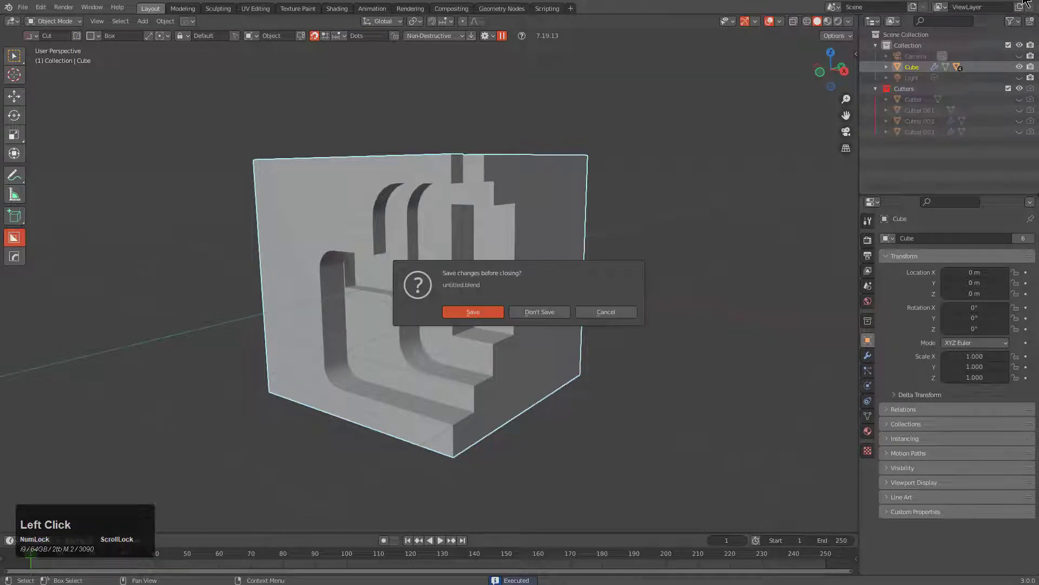
click(533, 312)
scroll(5, 442, down, 3)
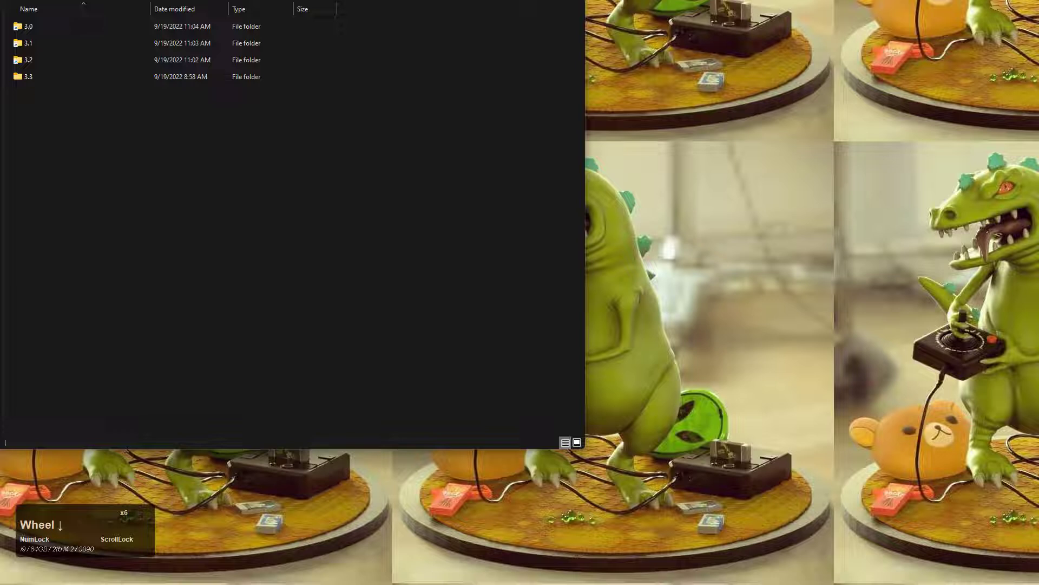
Pick the 3.3 folder as the link source and drop it as a symbolic link in the same directory
click(23, 80)
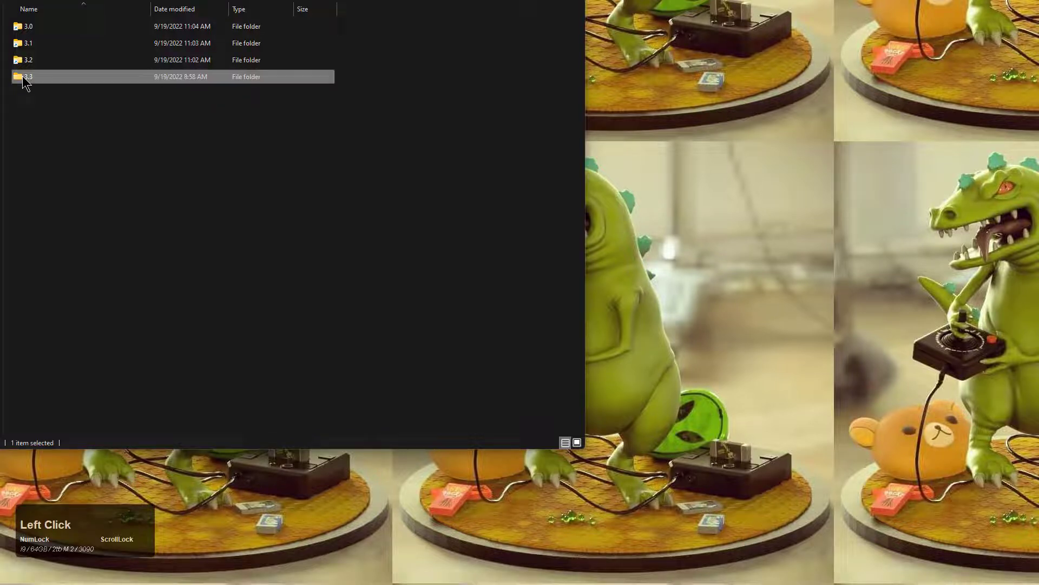
right_click(22, 79)
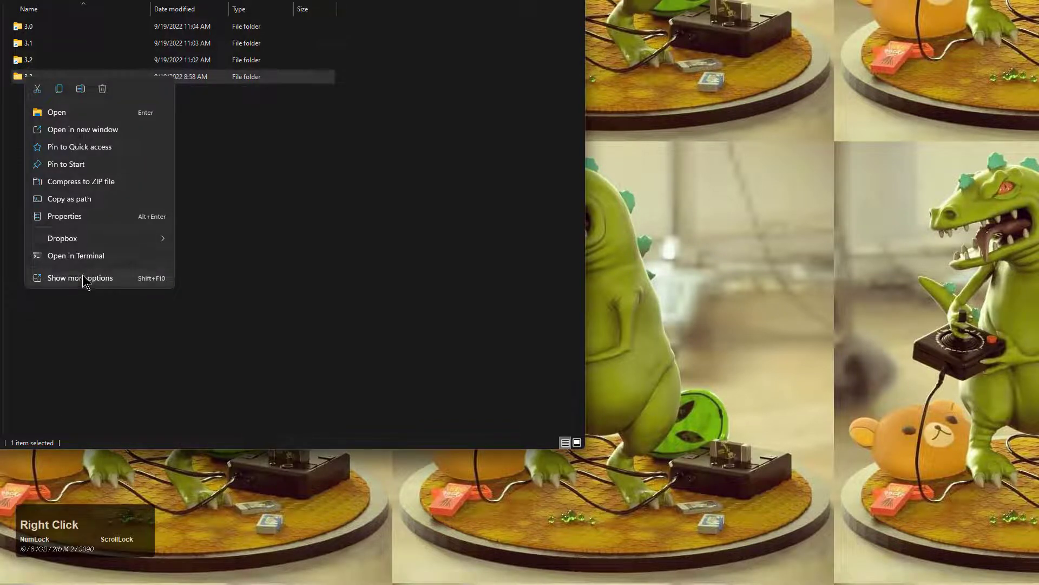
click(83, 278)
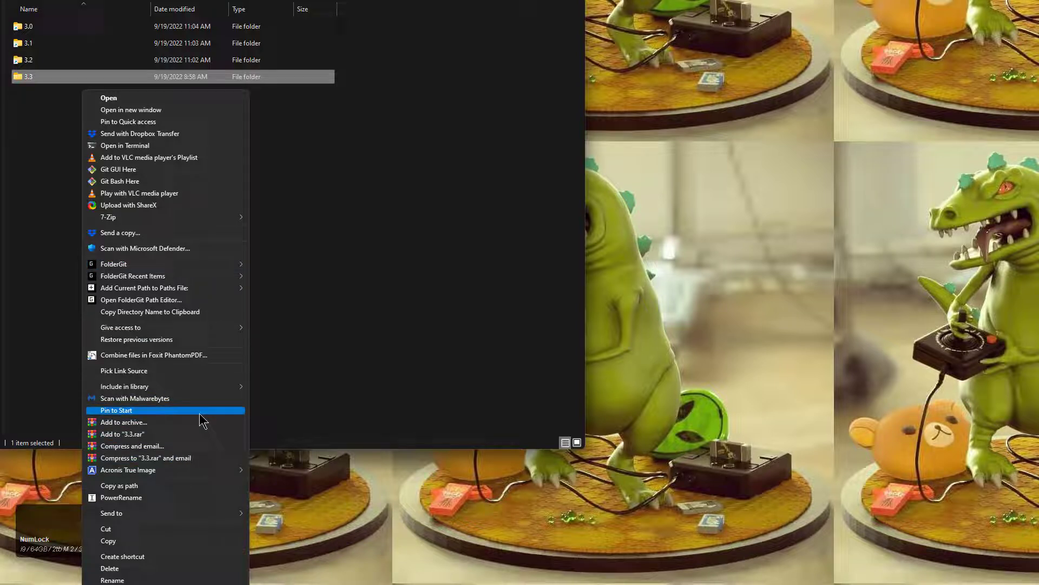
click(212, 371)
click(111, 189)
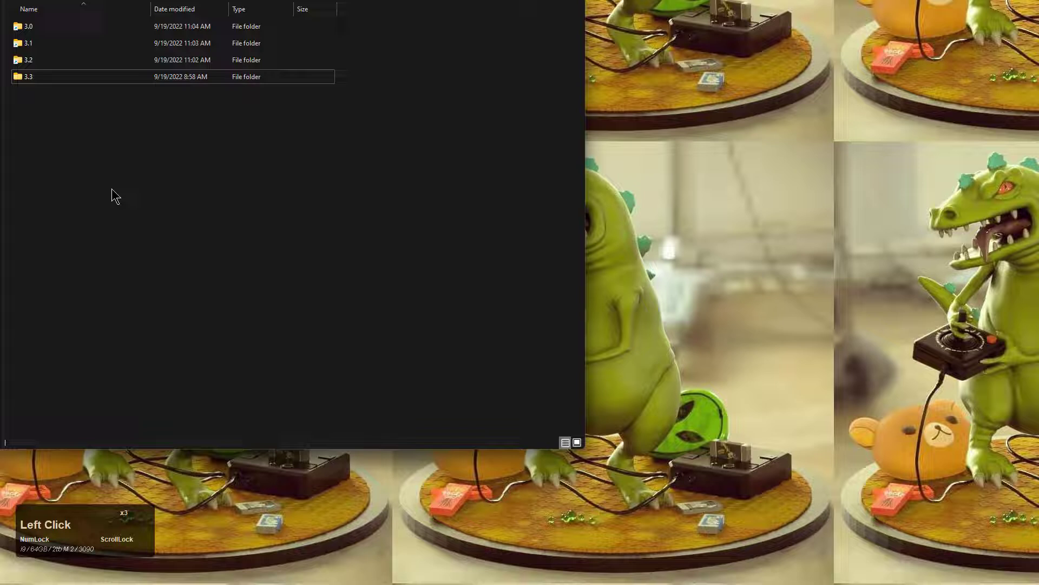
right_click(112, 187)
click(171, 336)
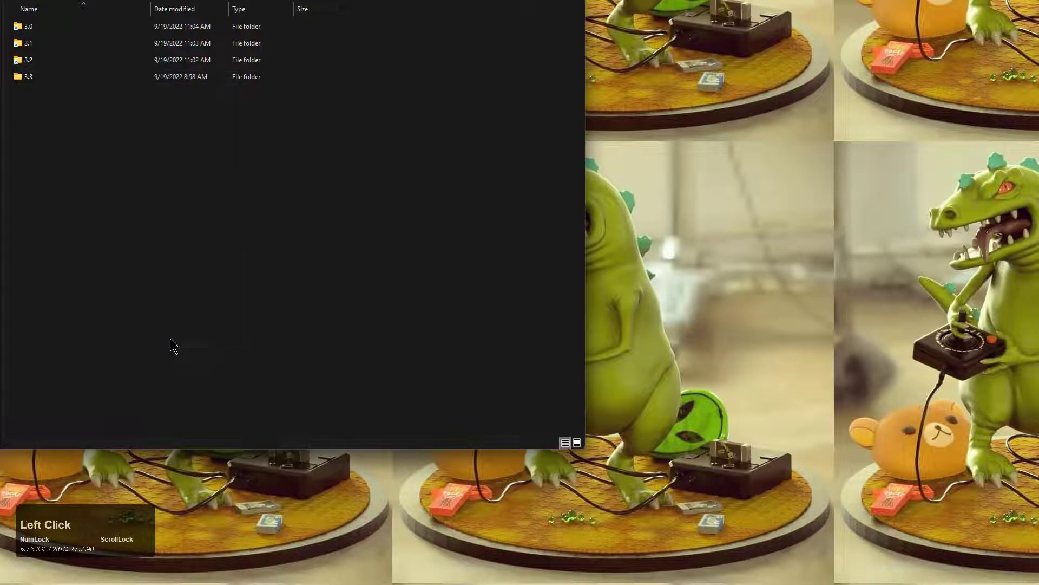
click(298, 282)
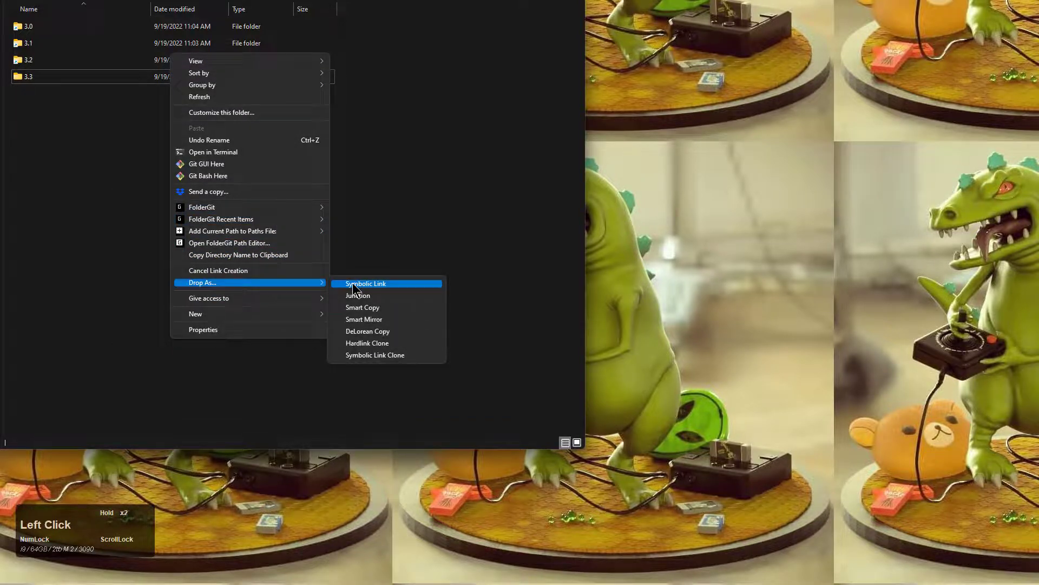
click(358, 284)
Rename the new symbolic link folder 2.83
click(37, 97)
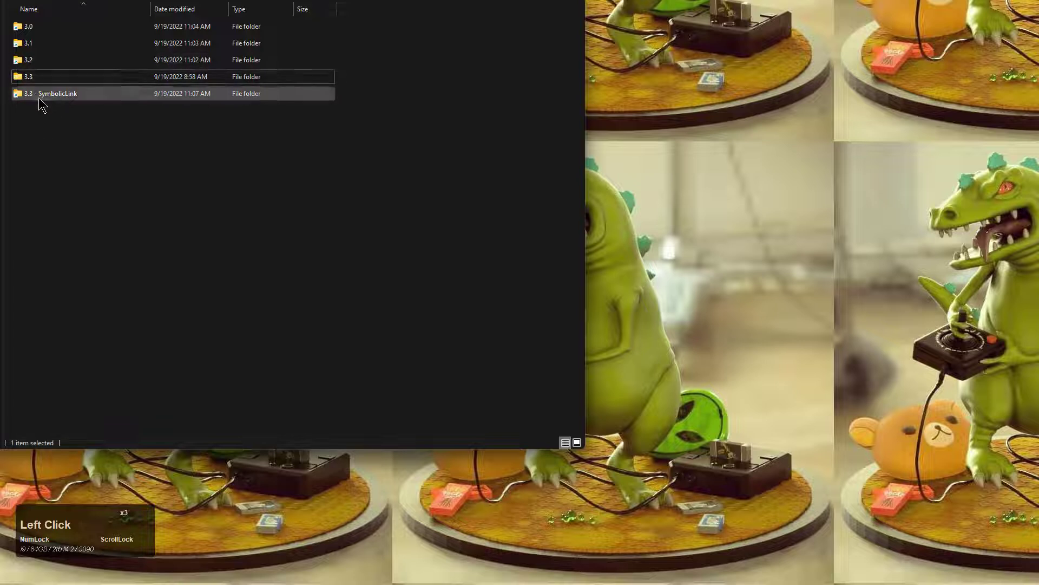
text(2)
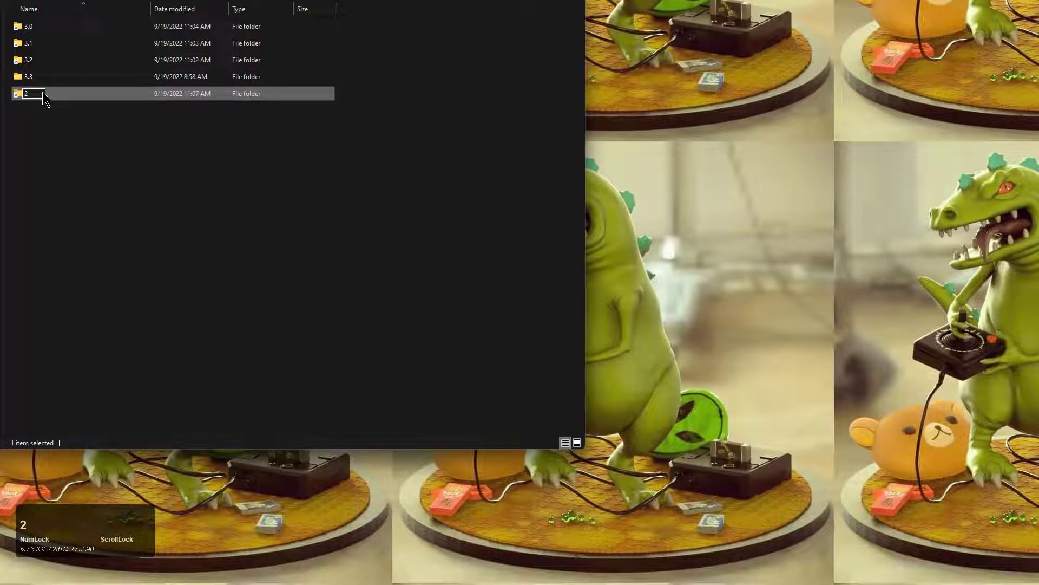
text(.83)
key(Return)
click(105, 149)
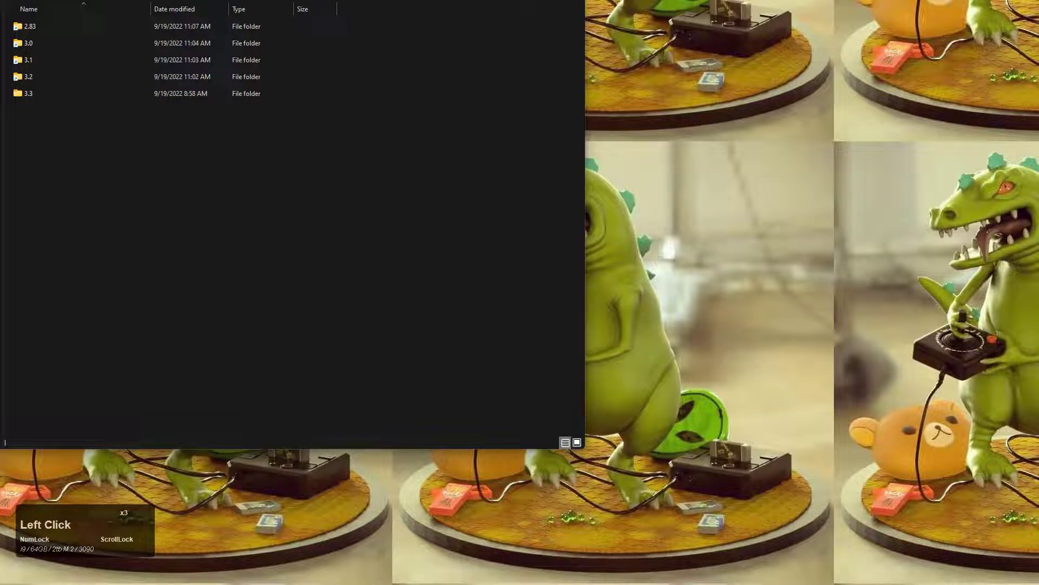
Launch Blender 2.83, dismiss the splash screen and activate the BoxCutter tool
drag(623, 0, 483, 6)
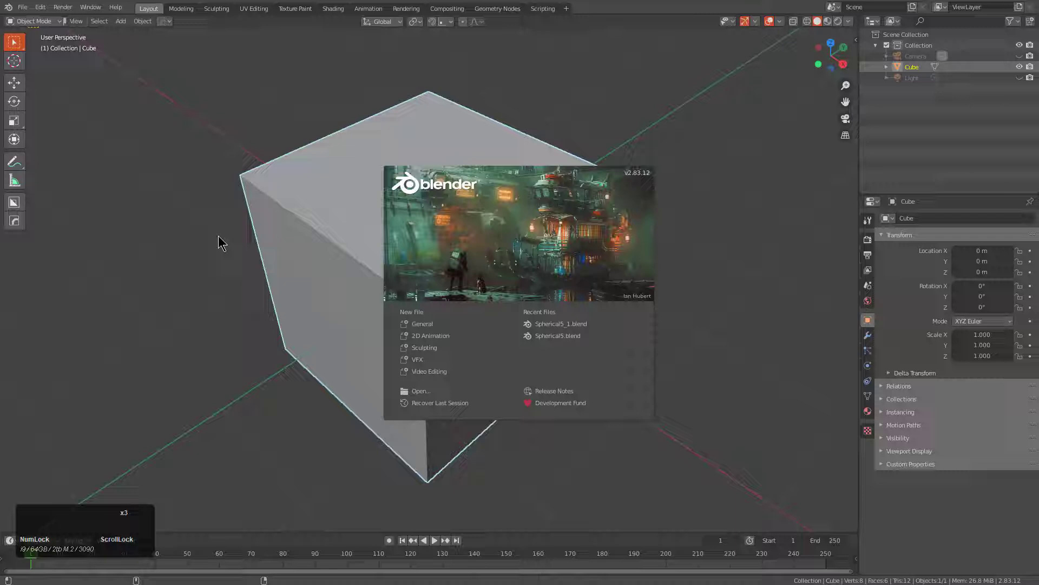
click(173, 260)
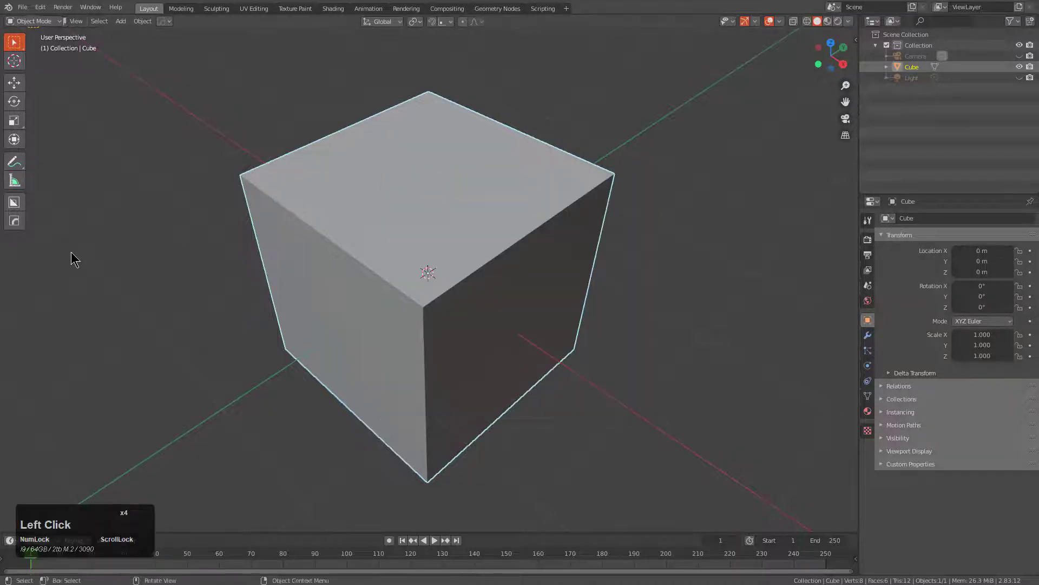
click(14, 206)
middle_drag(478, 257, 436, 217)
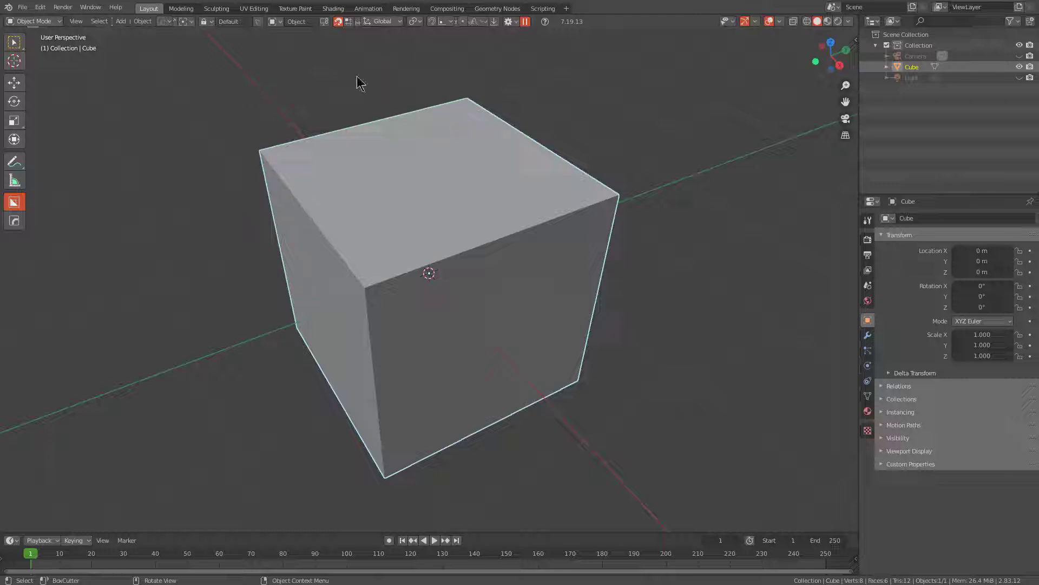
Load Blender's factory settings and confirm the reset
click(23, 8)
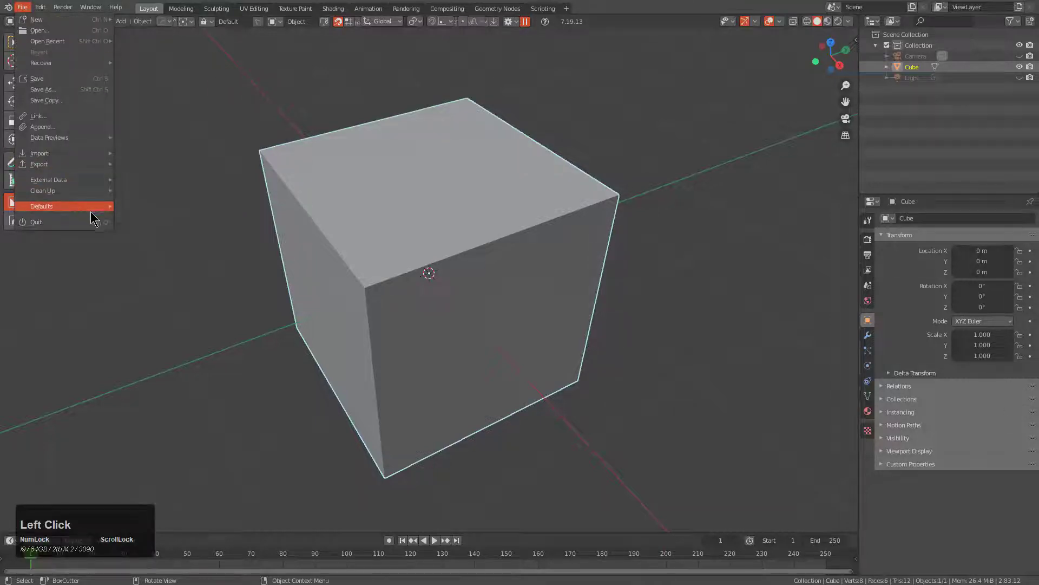
mouse_move(70, 206)
click(146, 219)
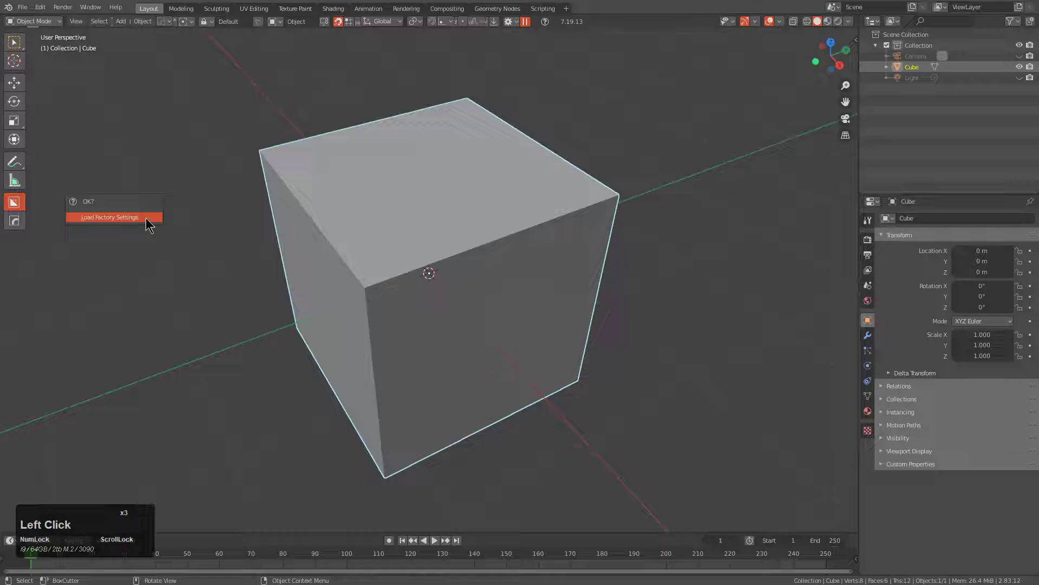
click(147, 218)
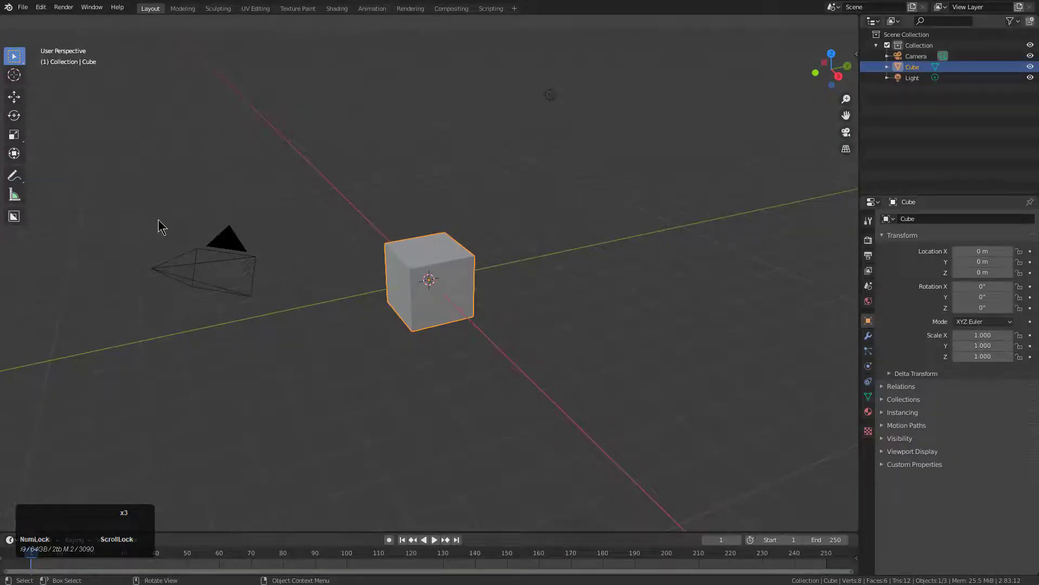
Open the add-on preferences, try to enable BoxCutter under the factory settings, and close Blender 2.83
click(41, 7)
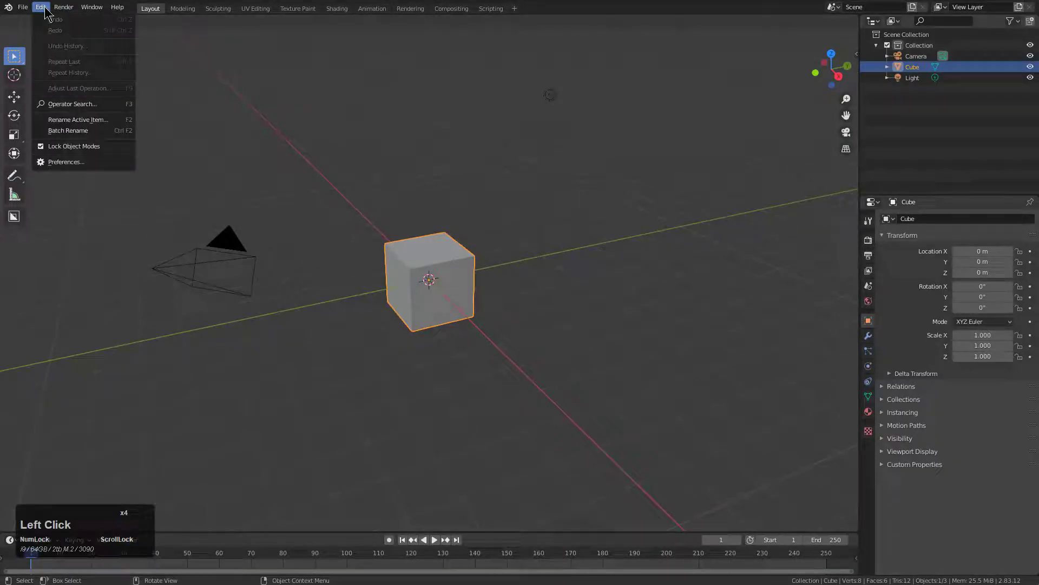
click(85, 164)
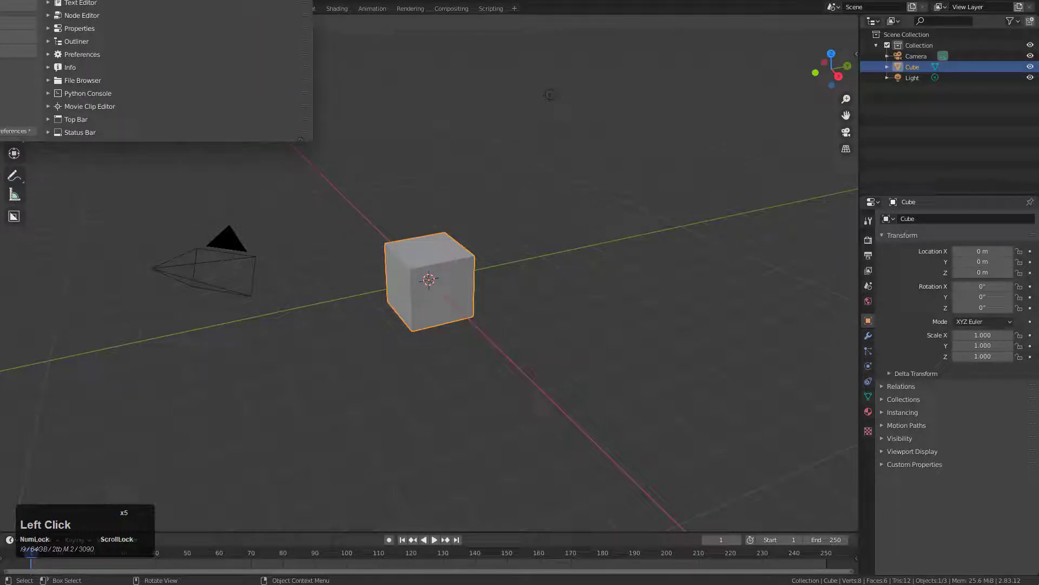
click(17, 1)
drag(148, 0, 200, 20)
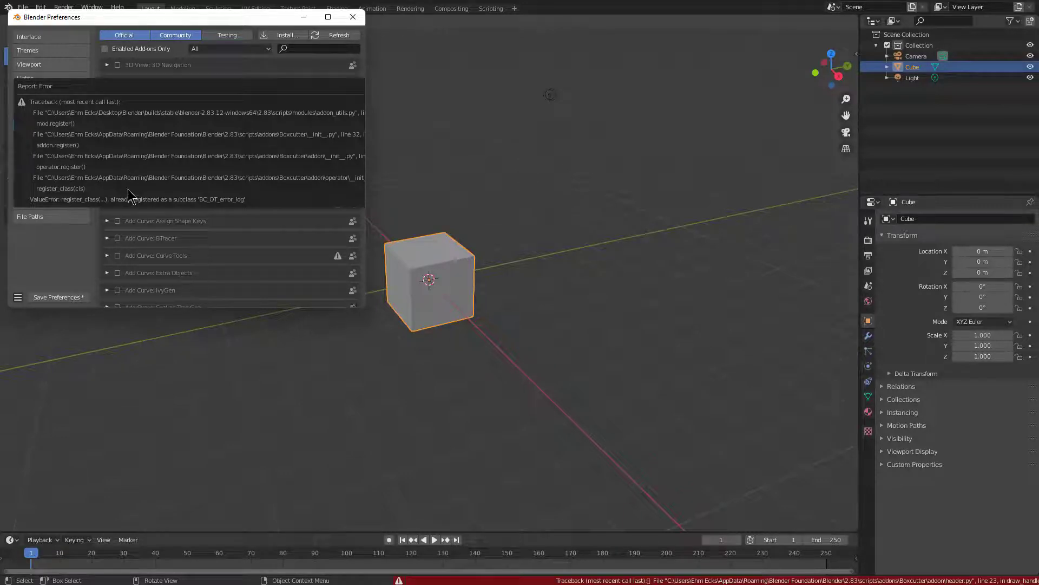
click(233, 69)
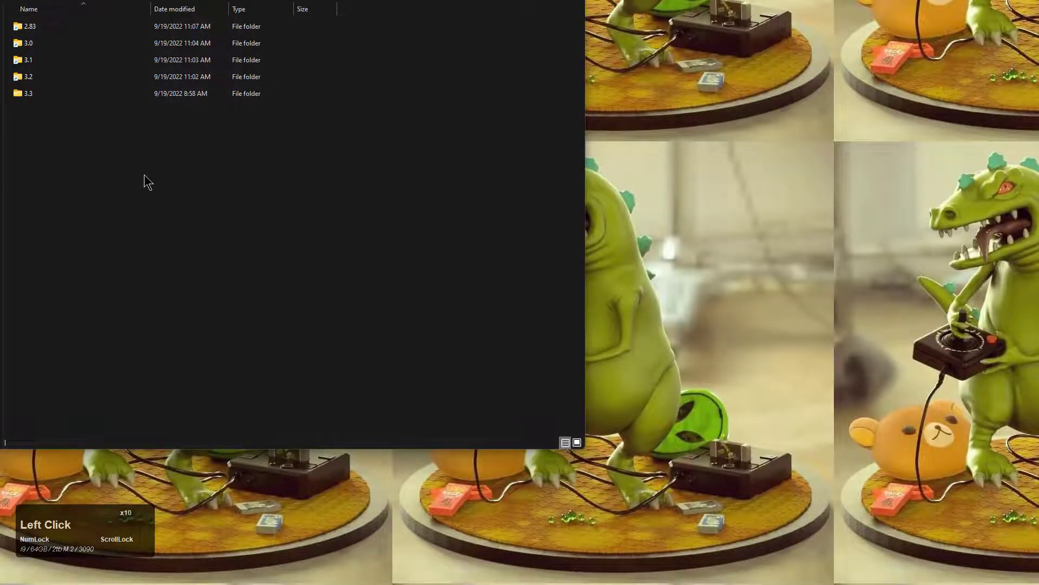
Relaunch Blender 2.83 through the 2.83 link folder setup and load the factory settings again
click(145, 183)
click(33, 27)
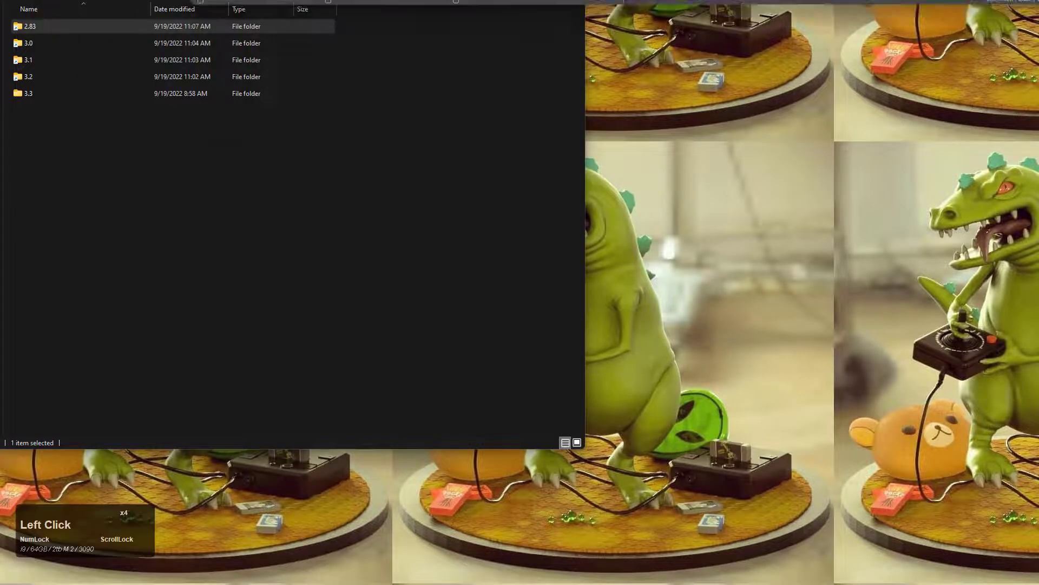
drag(555, 0, 364, 31)
click(24, 46)
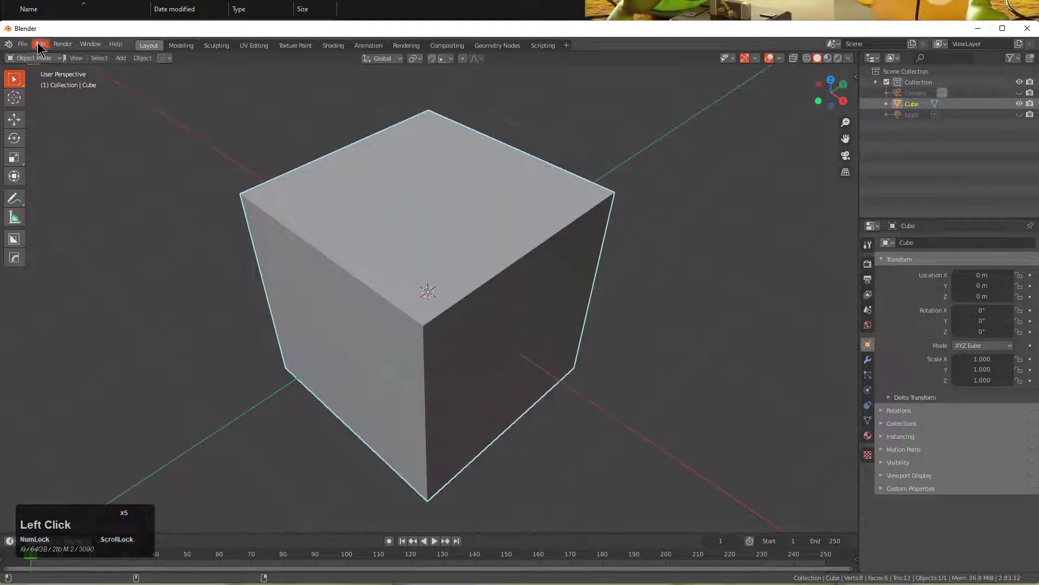
click(22, 43)
mouse_move(96, 248)
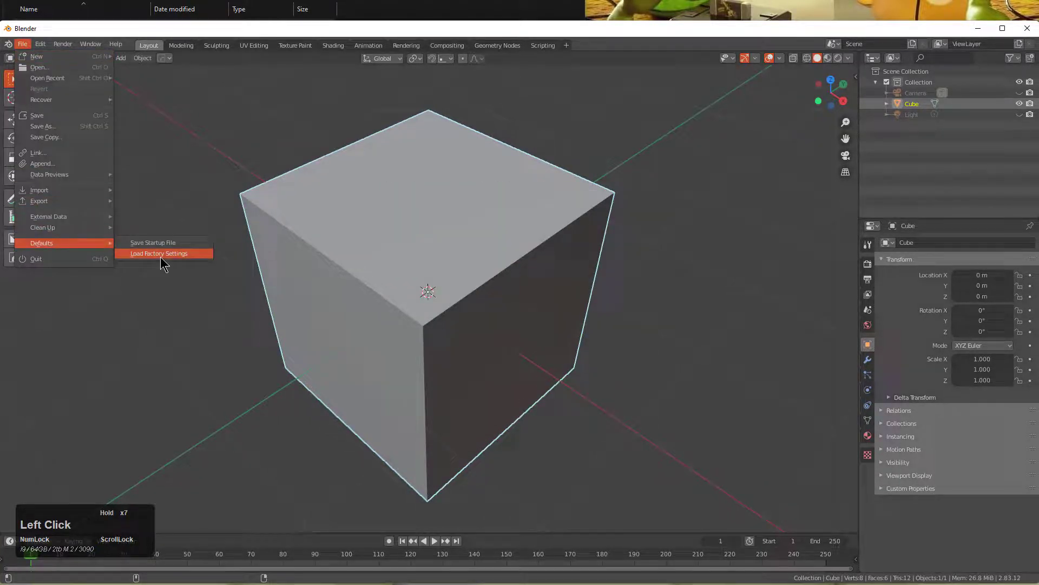
click(163, 253)
click(163, 261)
Enable Hard Ops 9 in the add-on preferences and try to enable BoxCutter after it
click(43, 45)
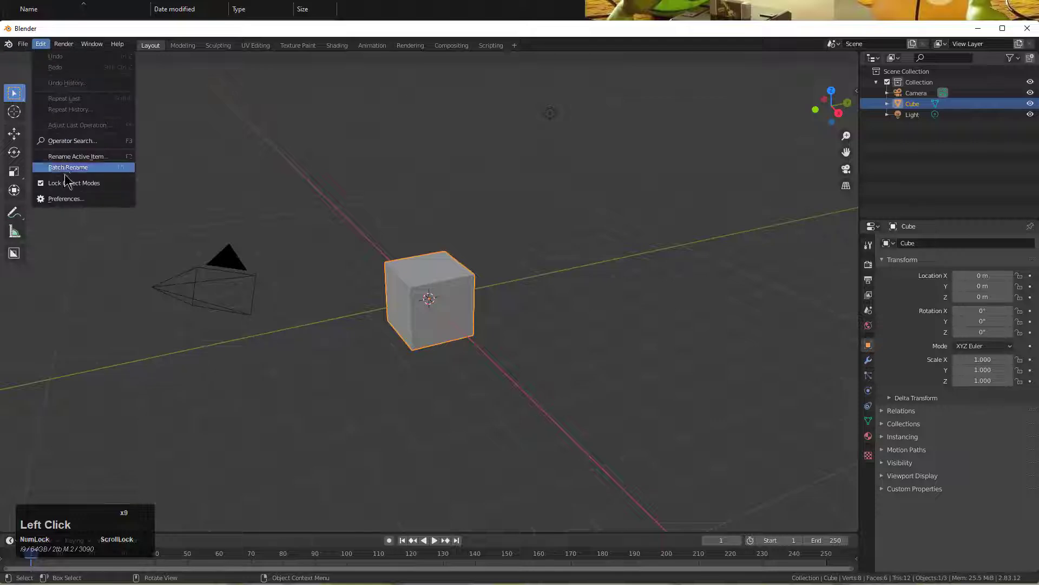
click(63, 196)
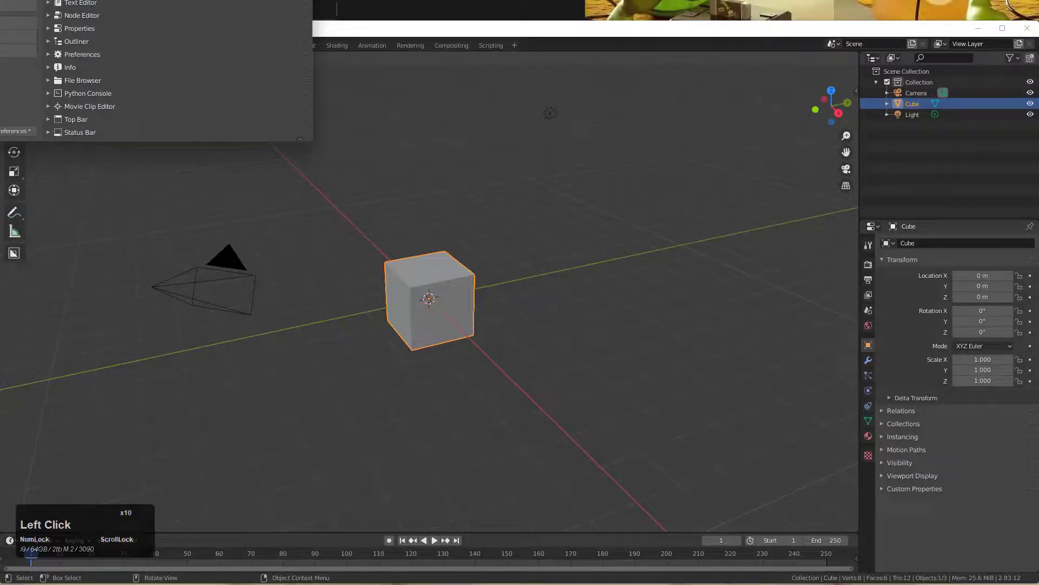
click(10, 0)
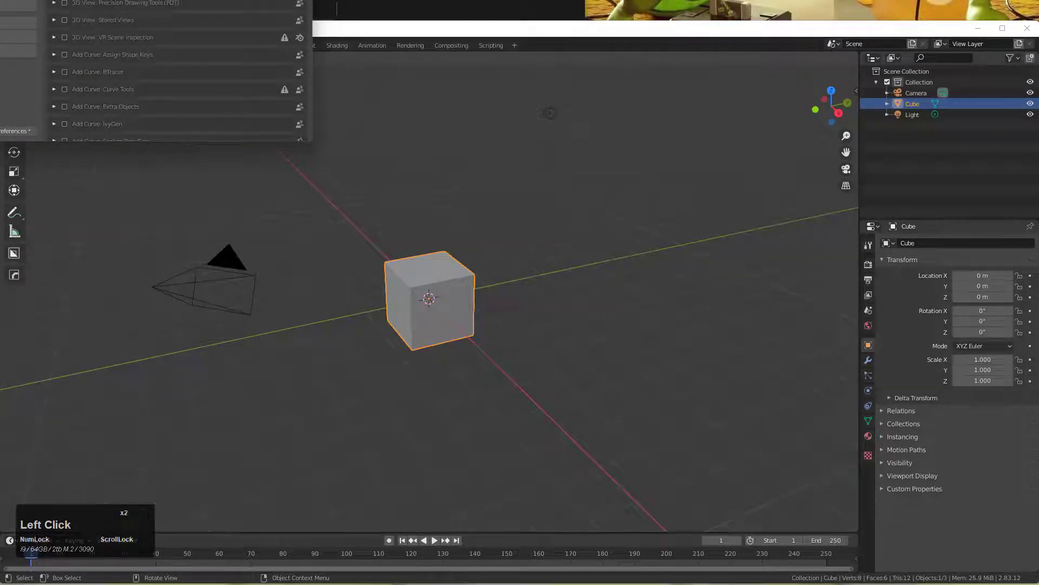
drag(147, 0, 243, 134)
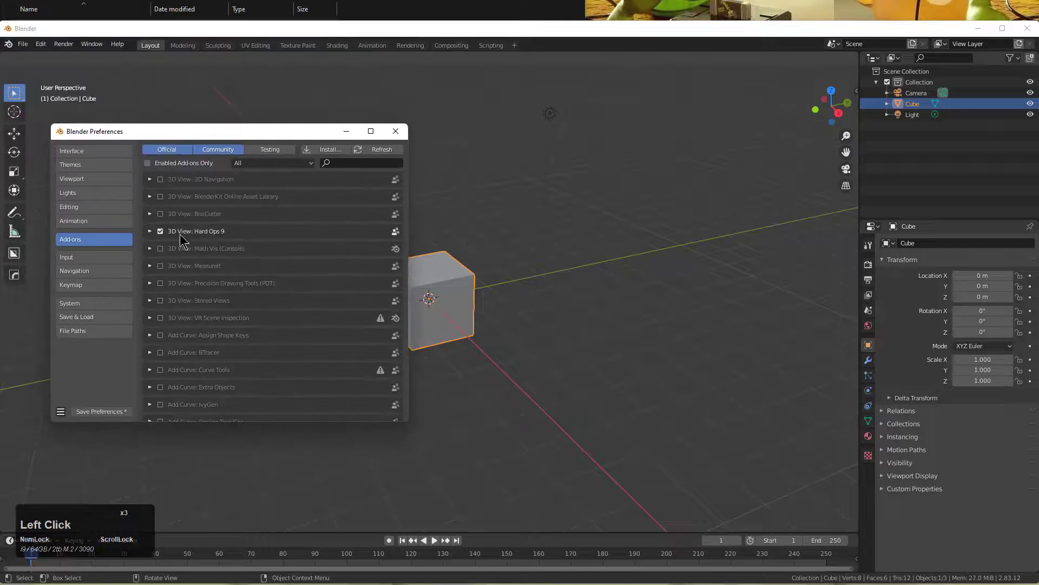
click(161, 214)
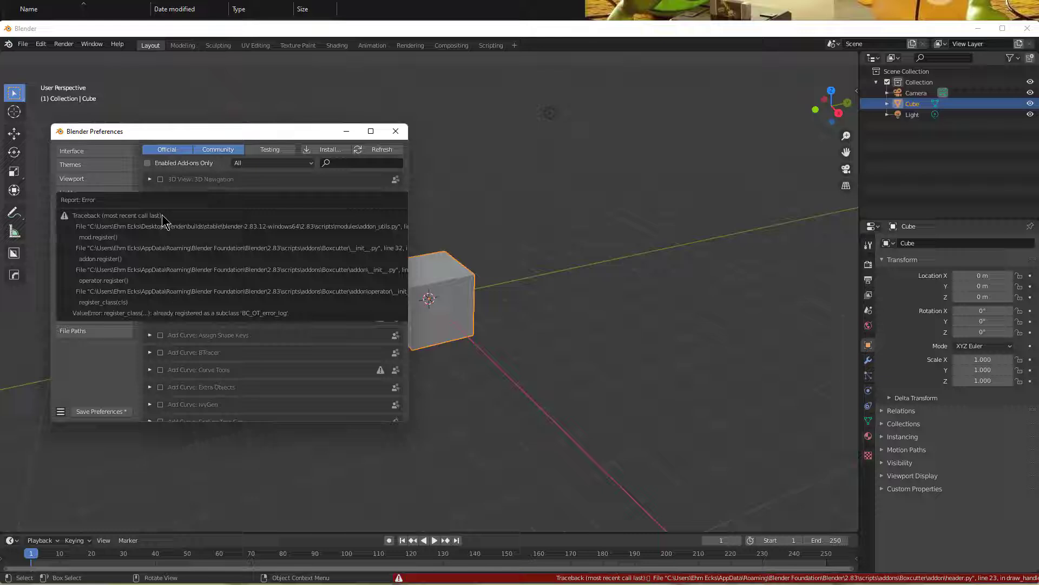
Close the preferences and Blender 2.83, and delete the 2.83 symbolic link folder
click(393, 139)
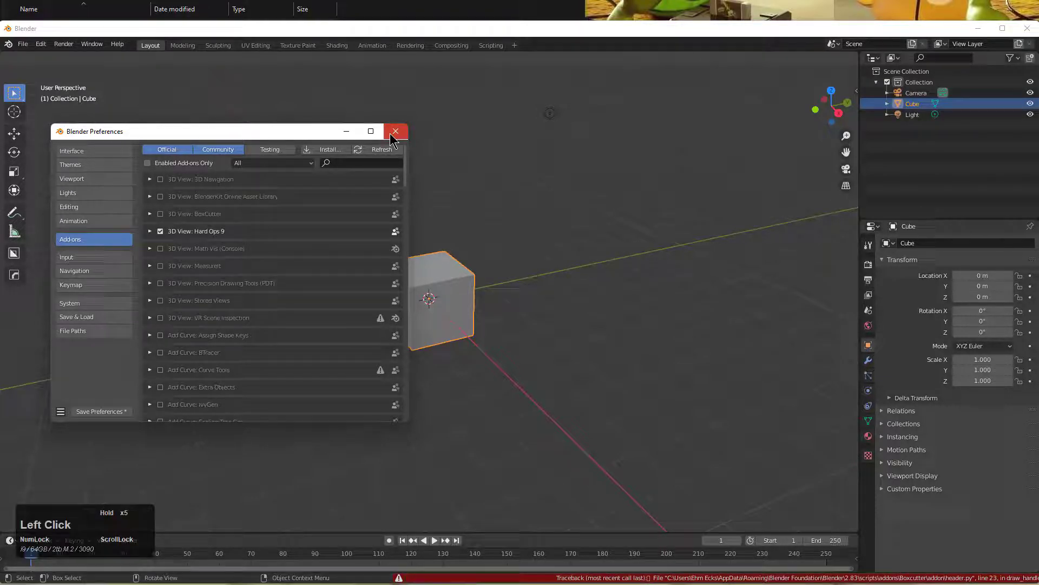
click(1027, 28)
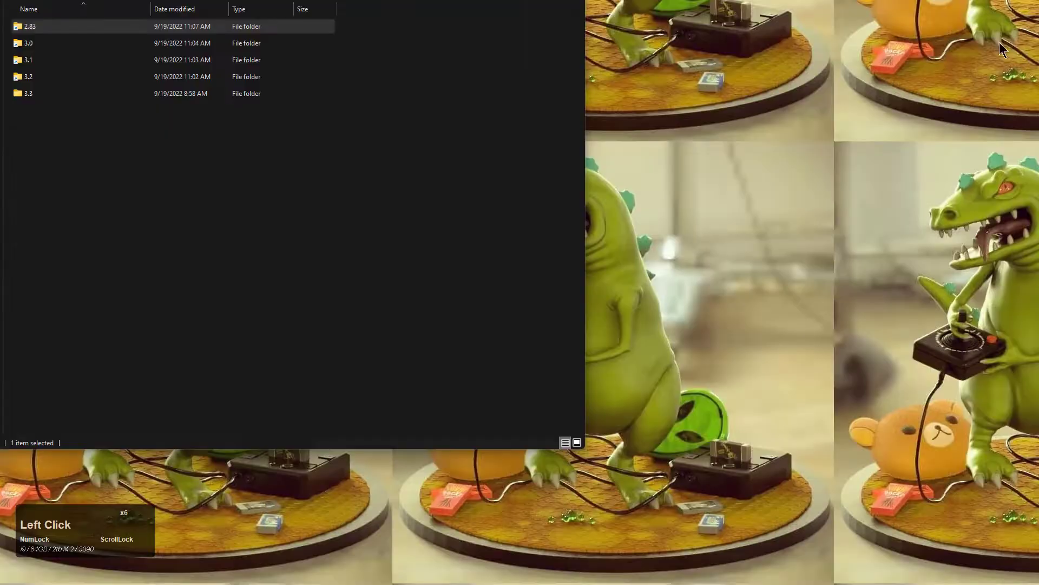
double_click(32, 27)
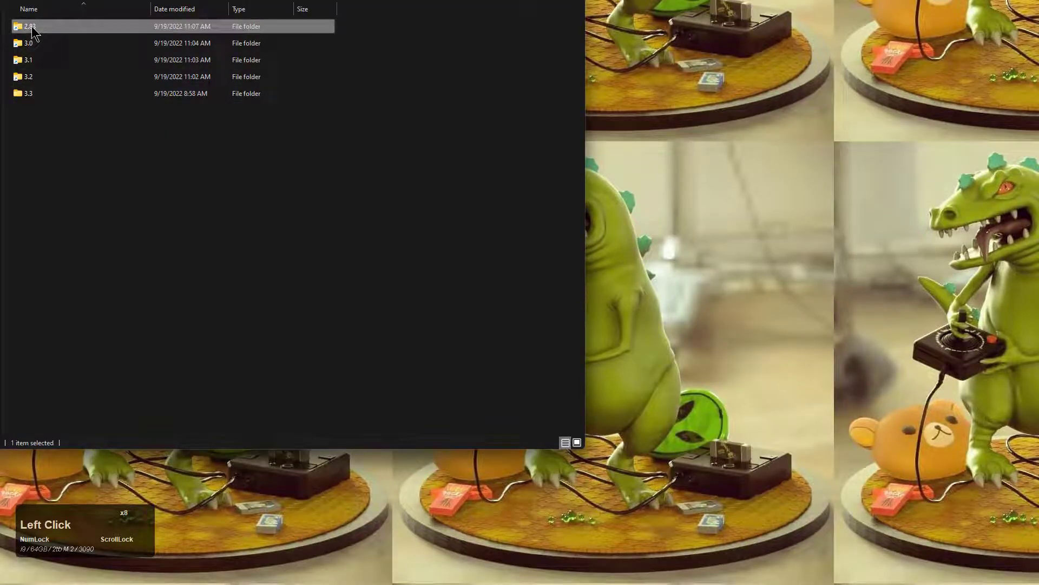
key(Delete)
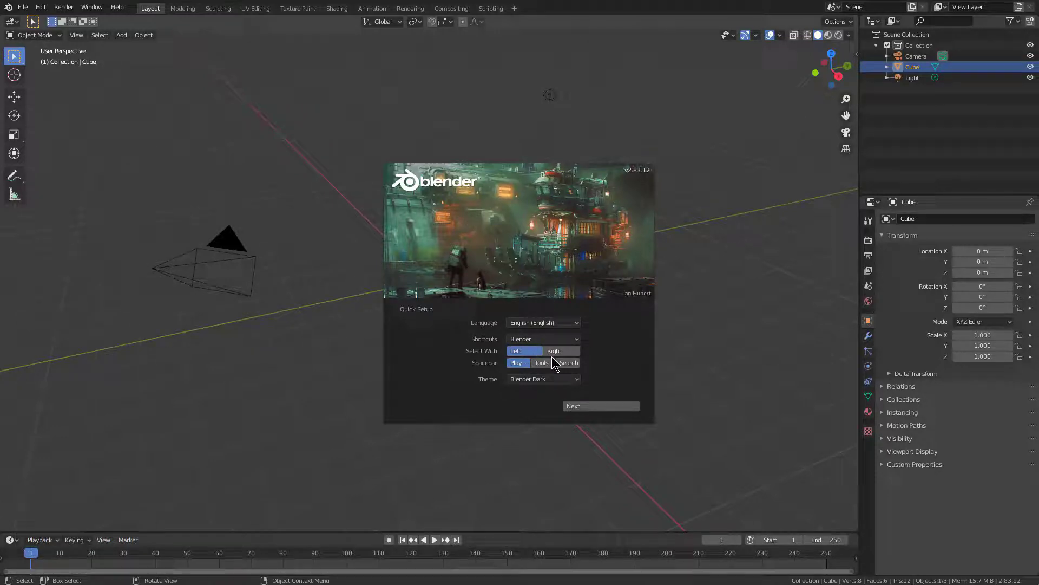
Complete Blender 2.83's Quick Setup with Spacebar set to Search and a dark grey theme with red highlights
click(569, 362)
click(553, 379)
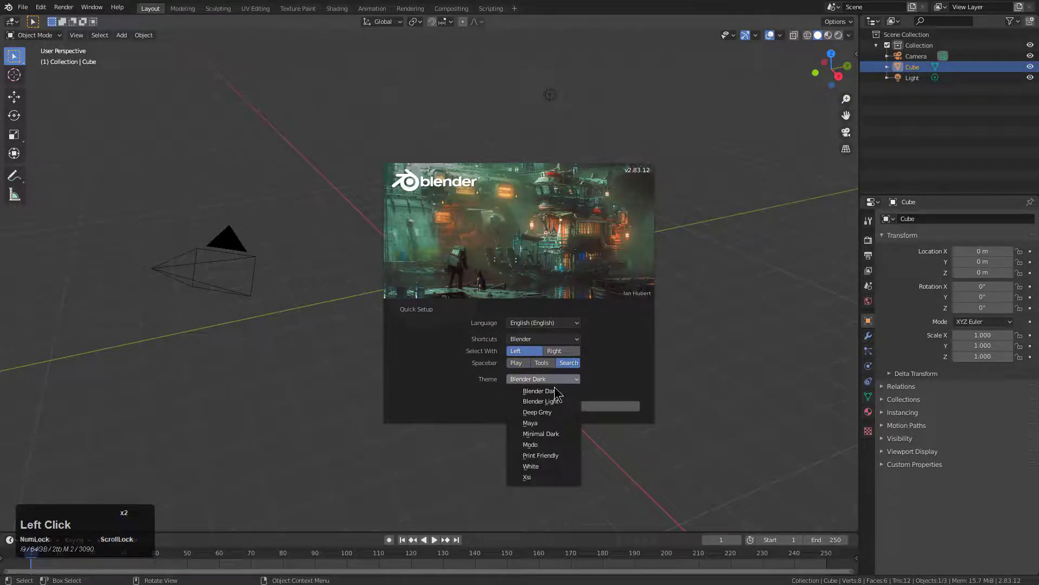
click(547, 421)
click(586, 405)
click(383, 163)
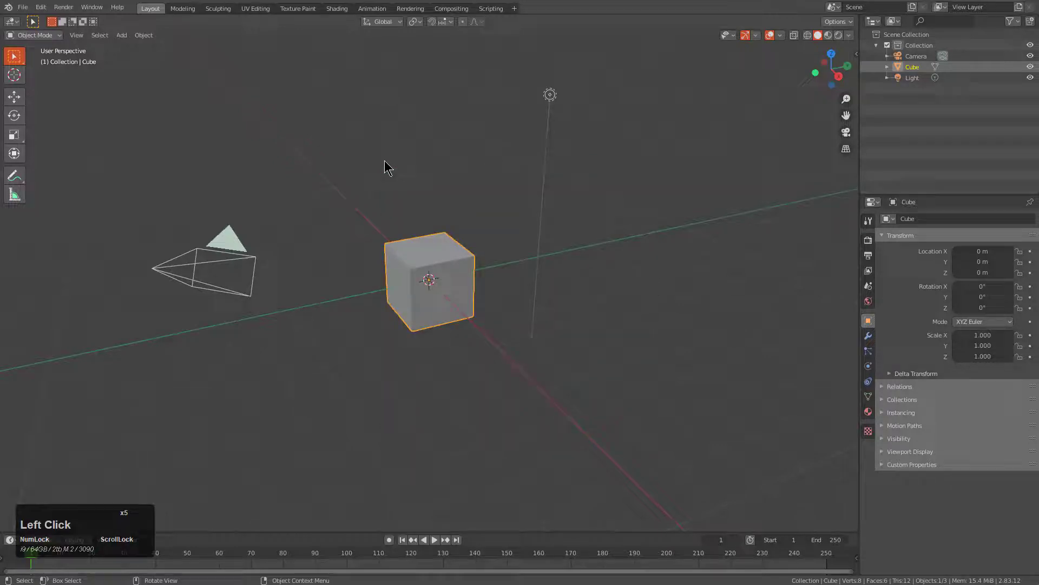
Hide the camera and light so only the cube is shown, and check the 2.83 folder in the file explorer
key(shift+h)
scroll(441, 261, up, 4)
scroll(402, 238, up, 3)
middle_drag(356, 188, 374, 203)
click(87, 3)
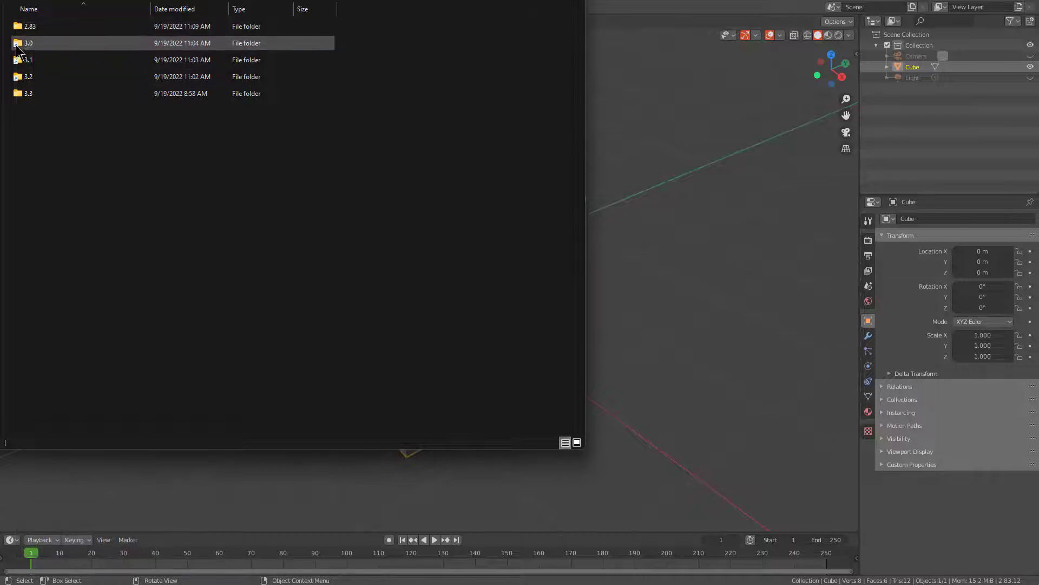
click(652, 2)
Open the add-on preferences, start installing an add-on from file and browse to the _tools folder on drive C
click(41, 7)
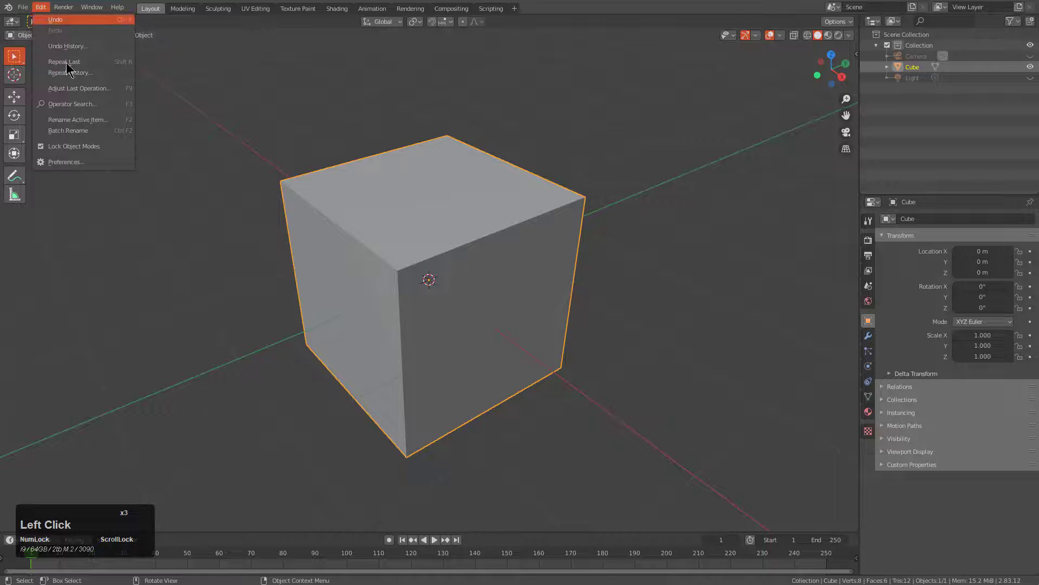
click(75, 159)
click(16, 1)
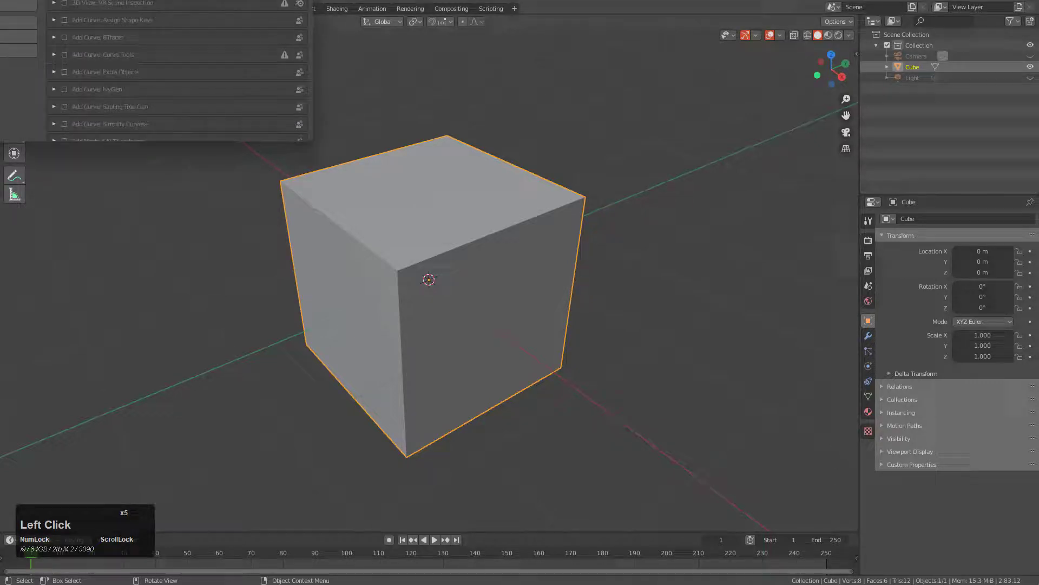
click(231, 1)
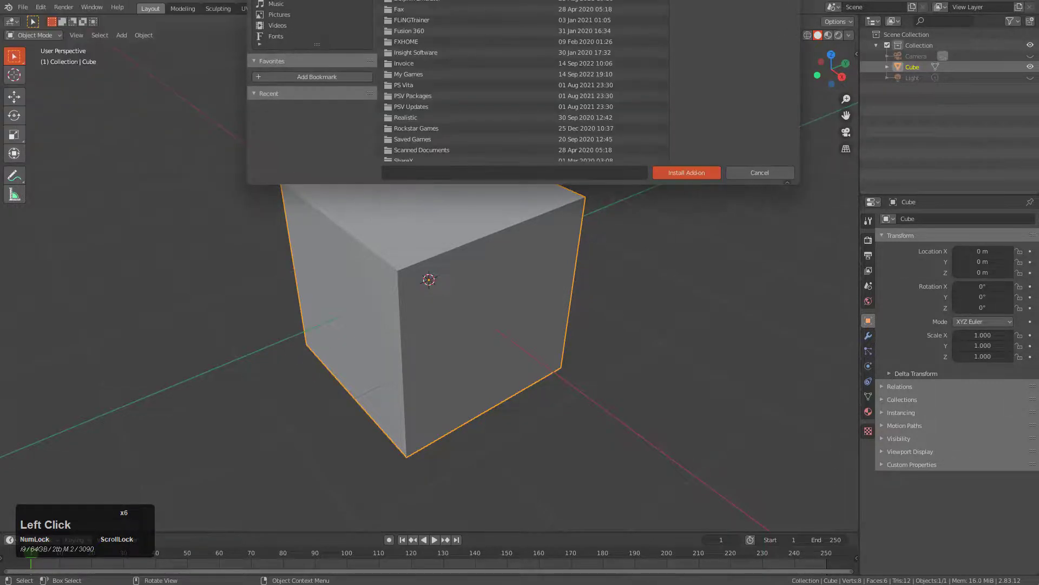
click(292, 1)
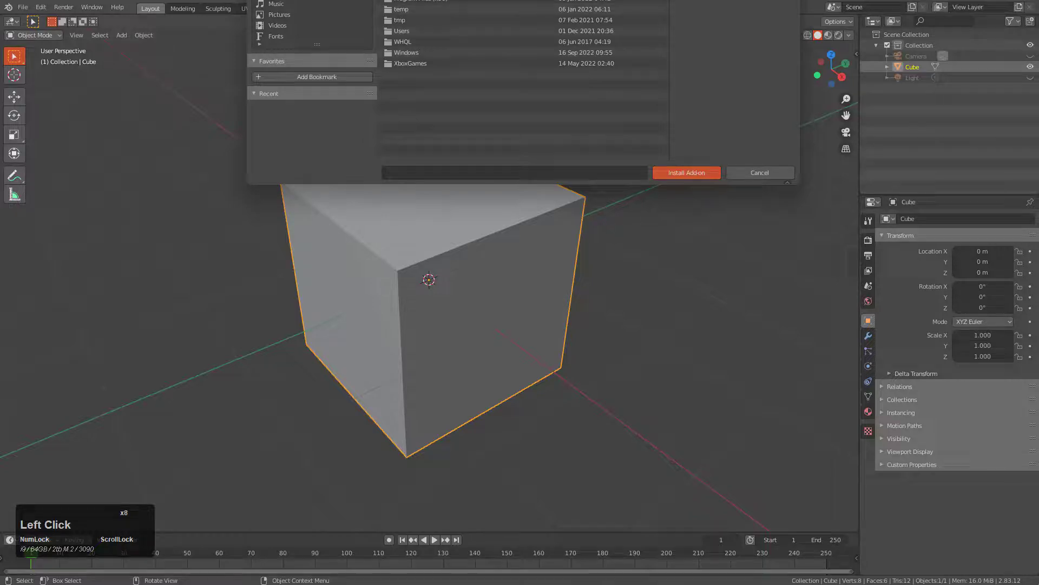
double_click(404, 1)
scroll(405, 125, down, 4)
scroll(410, 56, up, 1)
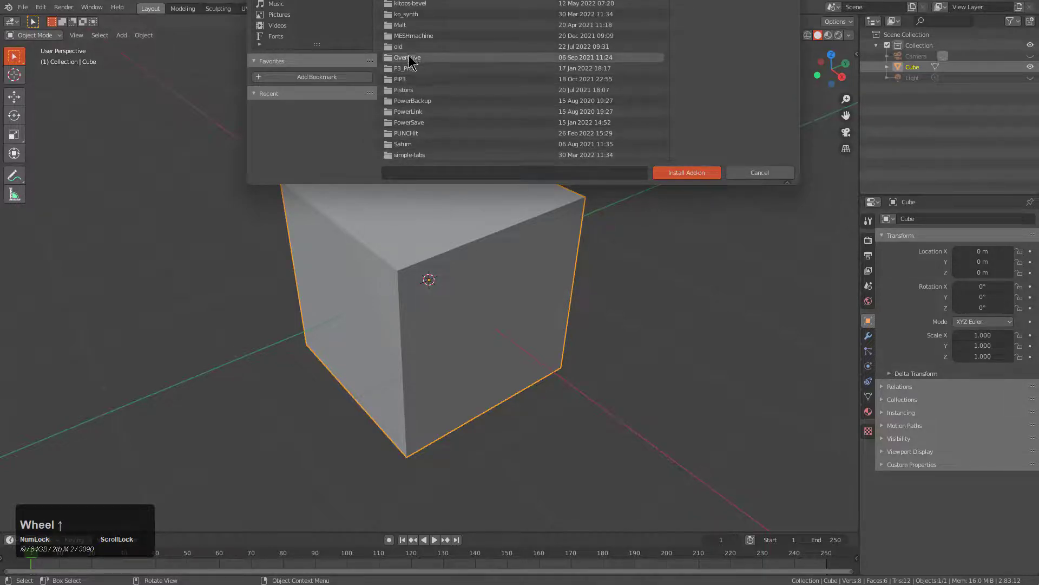
Install BoxCutter 719_13_1.zip from the zip folder and enable the BoxCutter add-on
double_click(401, 46)
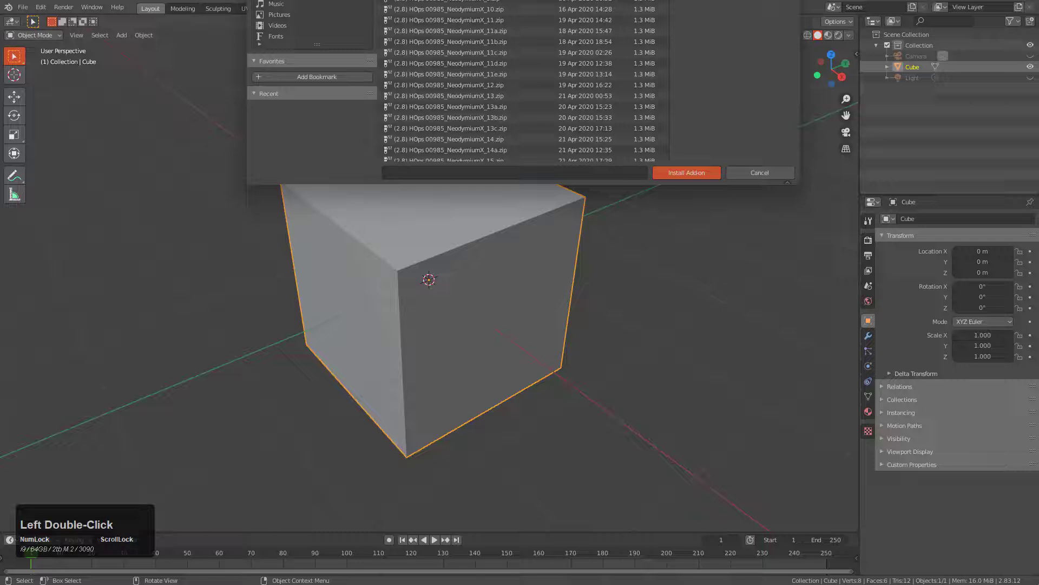
click(409, 1)
scroll(403, 128, down, 4)
click(399, 157)
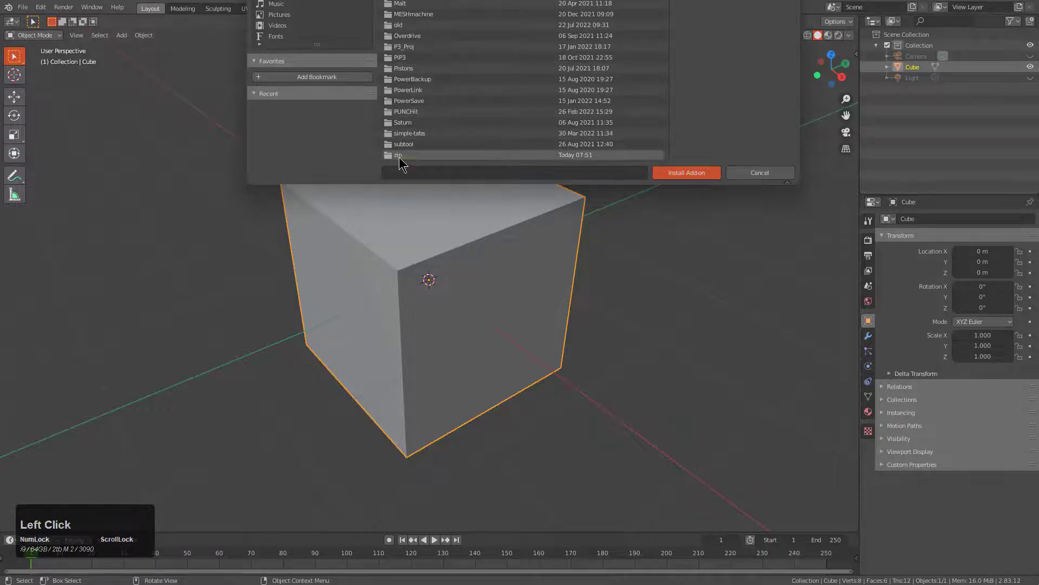
double_click(399, 157)
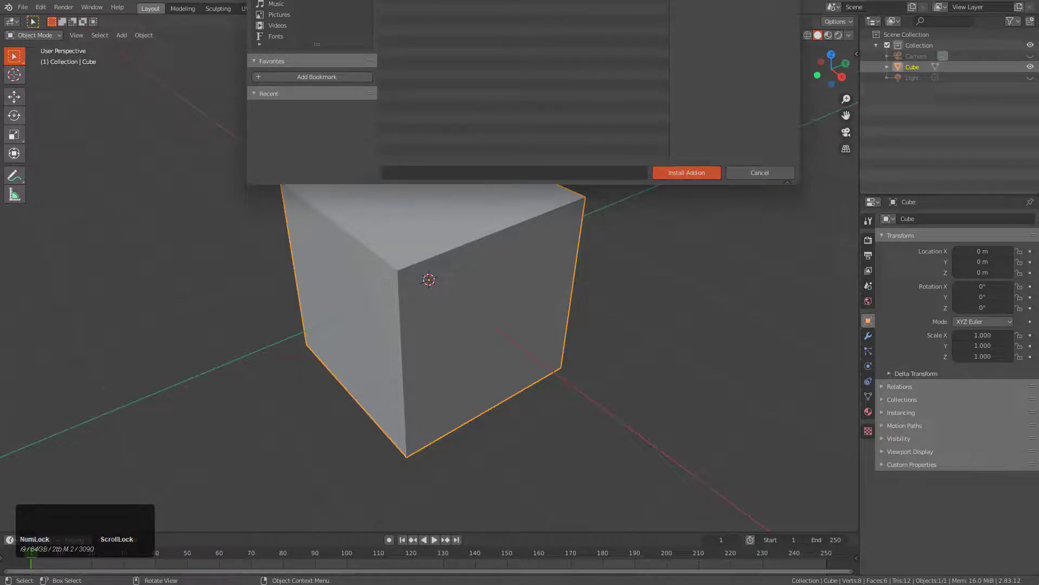
click(631, 137)
click(687, 172)
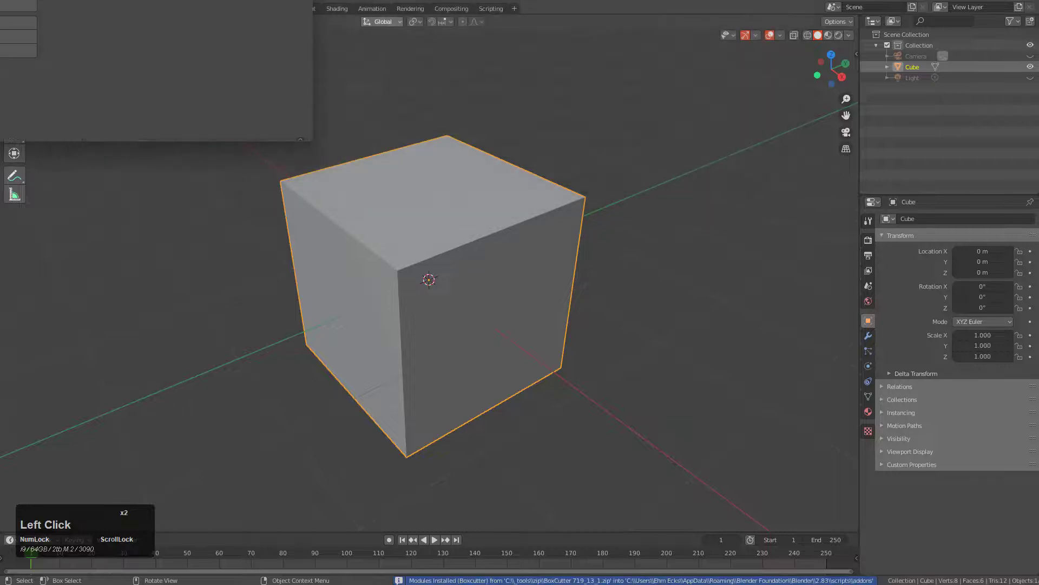
drag(144, 0, 355, 91)
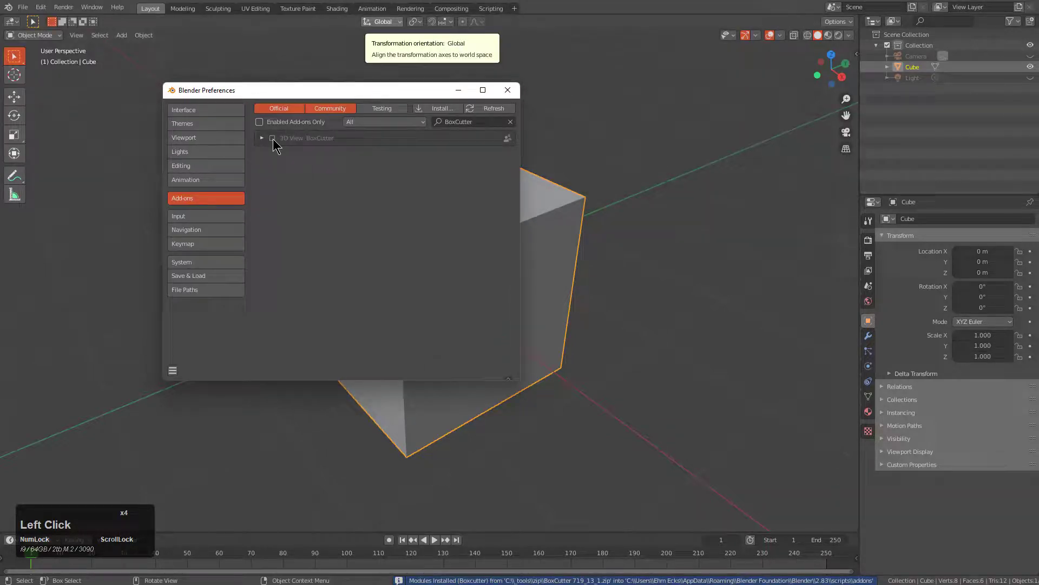
Install HardOps 987_32_2.zip from the zip folder, enable Hard Ops 9 and close the preferences
click(437, 110)
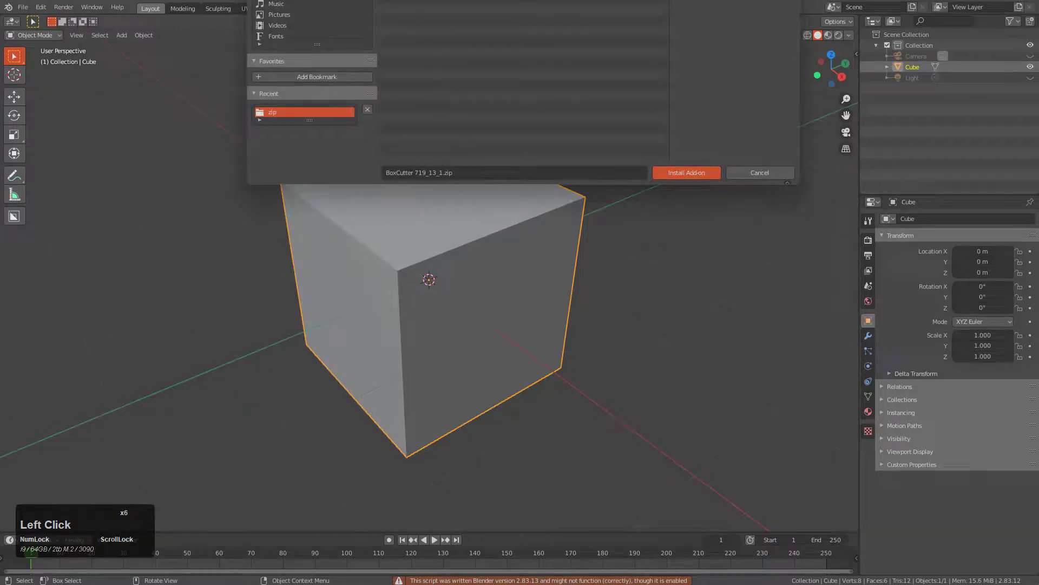
click(671, 172)
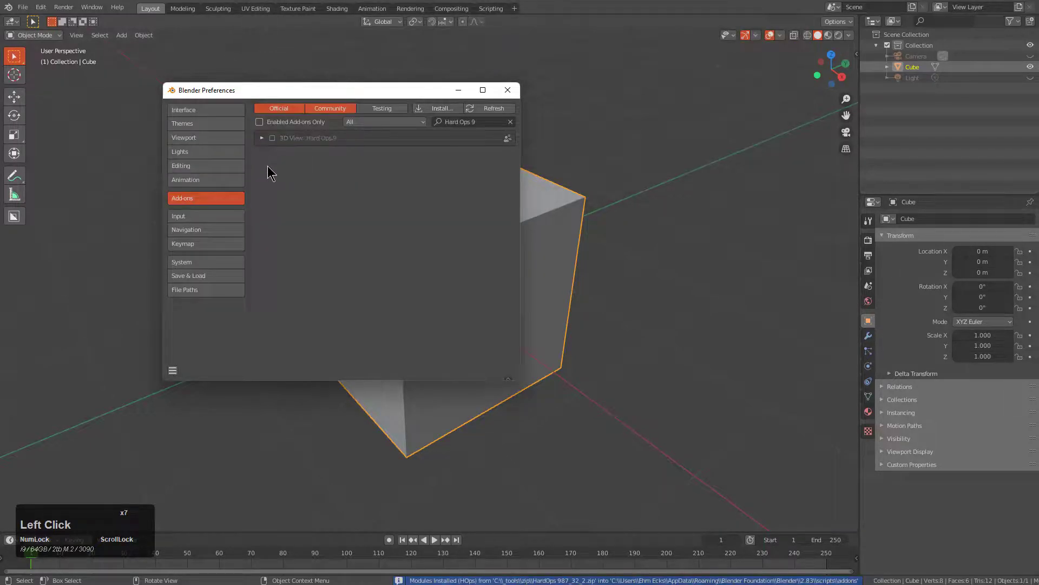
click(273, 140)
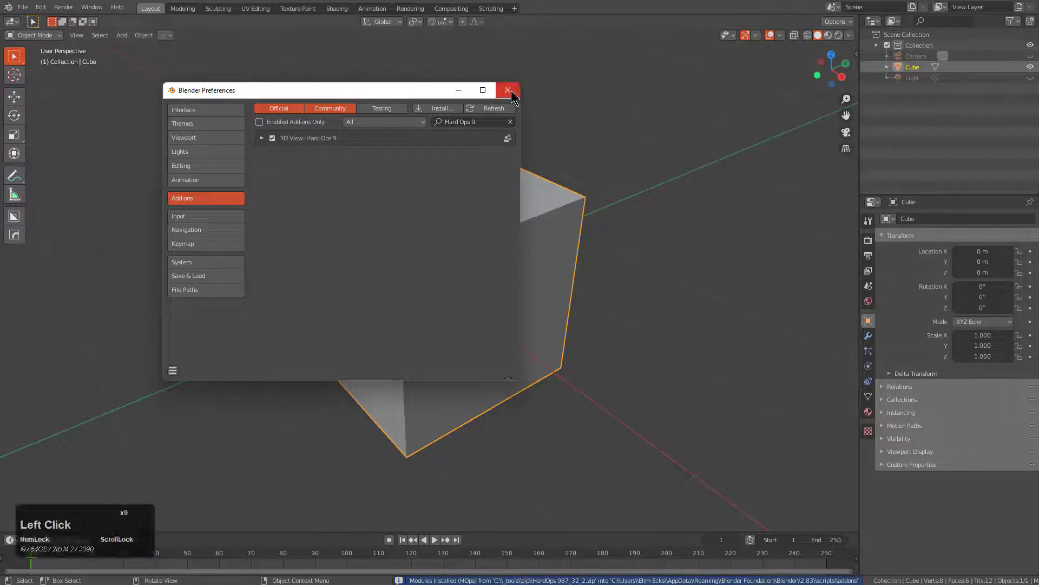
click(507, 90)
Activate the BoxCutter tool for the cube and turn on its snapping with the Dots option
key(w)
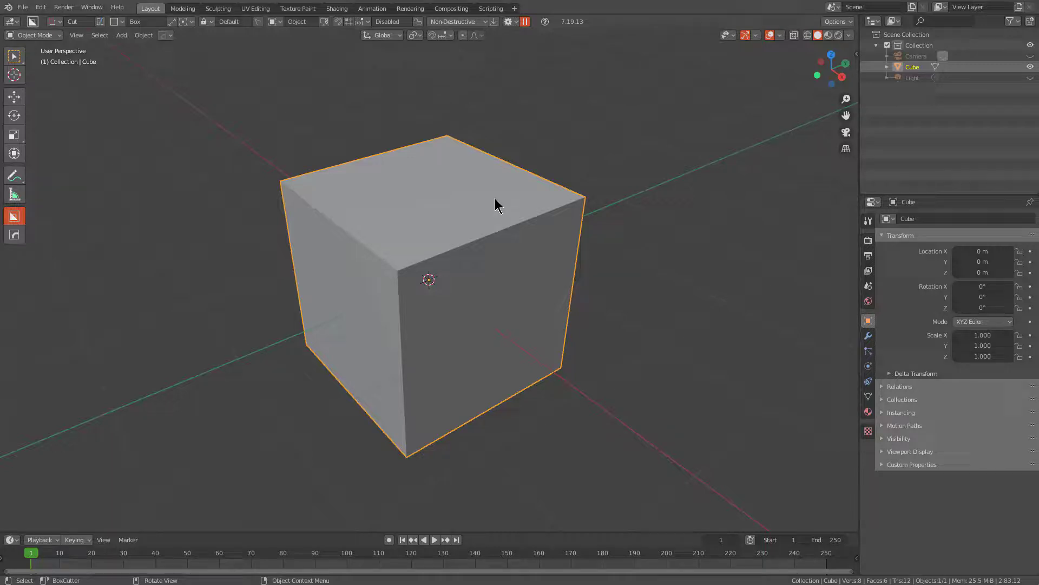
middle_drag(523, 262, 515, 260)
scroll(332, 58, down, 1)
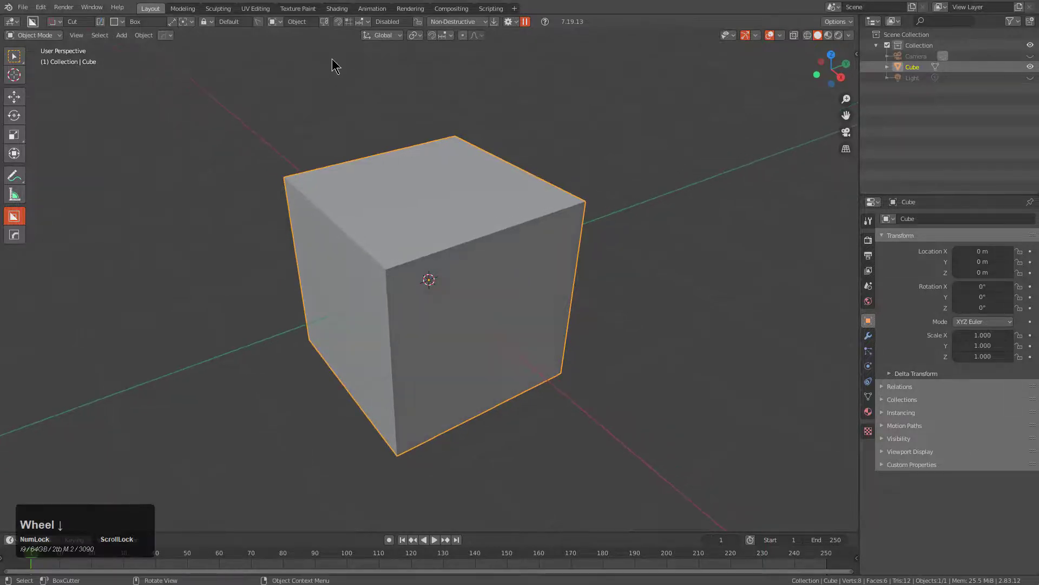
click(338, 21)
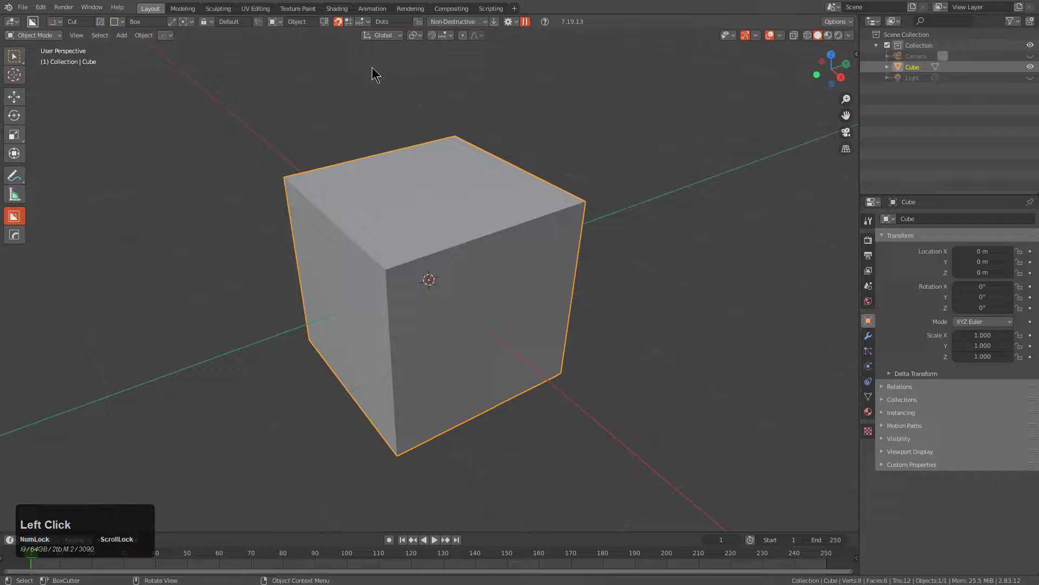
Switch back and forth between the Hard Ops and BoxCutter tools to test both, ending on BoxCutter
key(w)
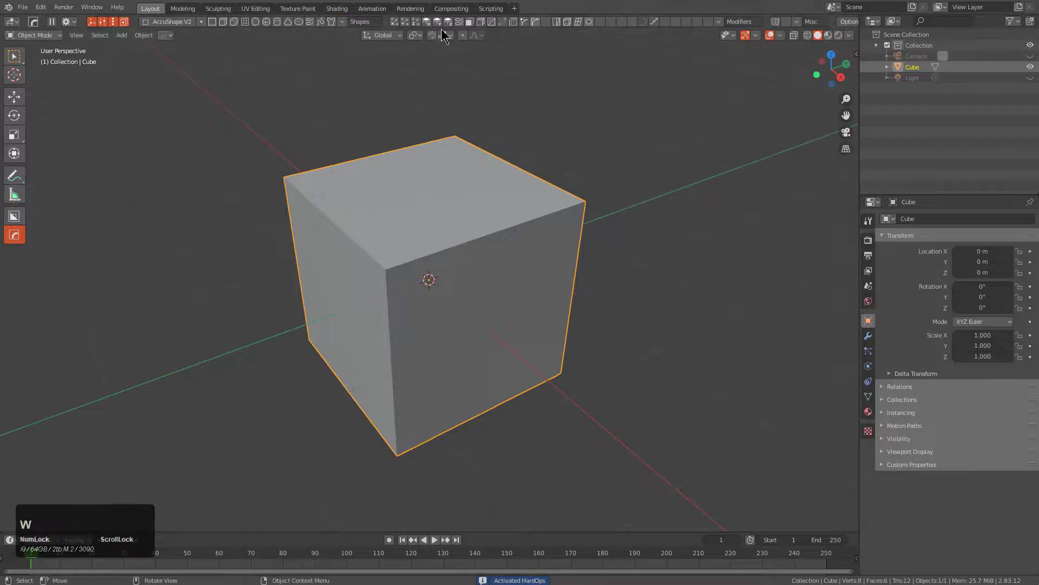
key(w)
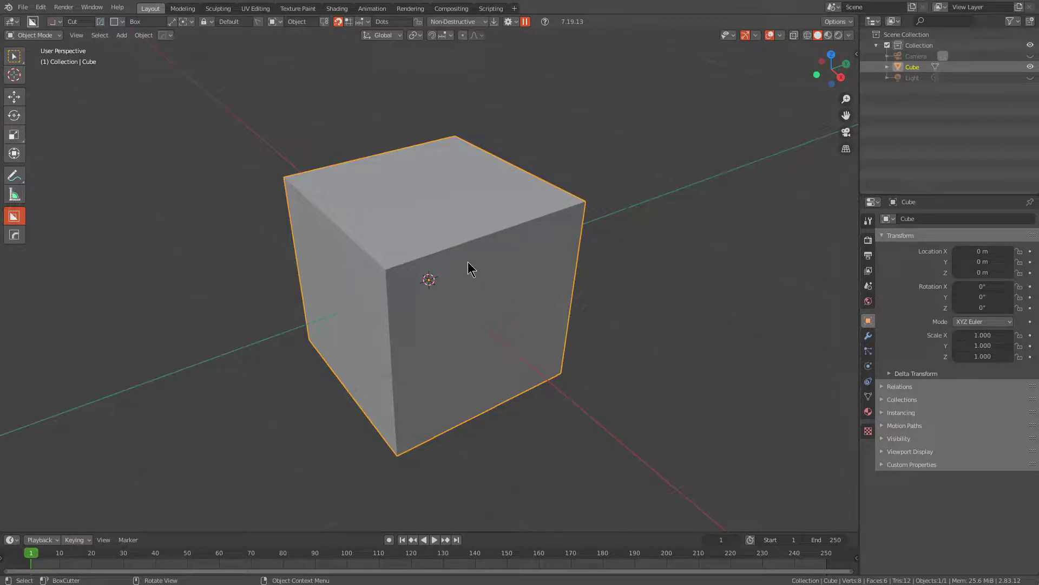
middle_drag(500, 288, 493, 288)
key(alt+w)
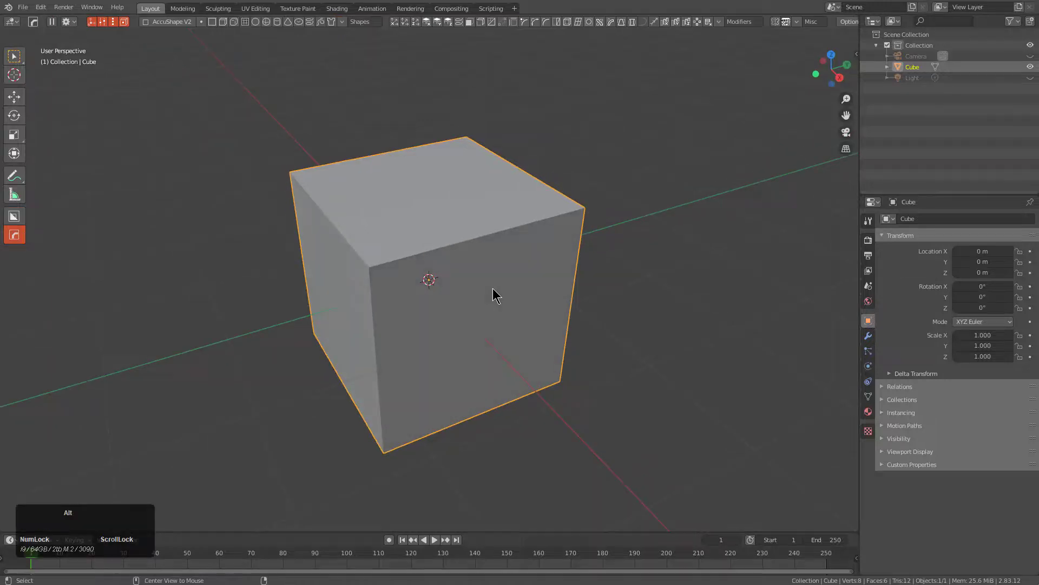
key(w)
Cut three boxes out of the cube with BoxCutter: an upper corner notch, a large front opening and a lower corner notch
drag(479, 212, 395, 263)
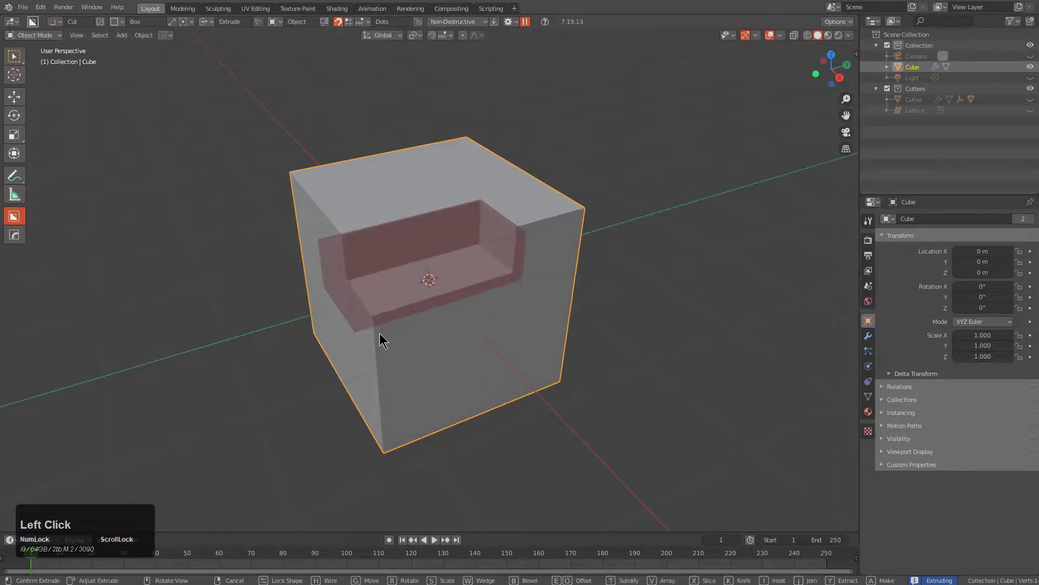
click(381, 341)
drag(557, 243, 443, 371)
click(360, 255)
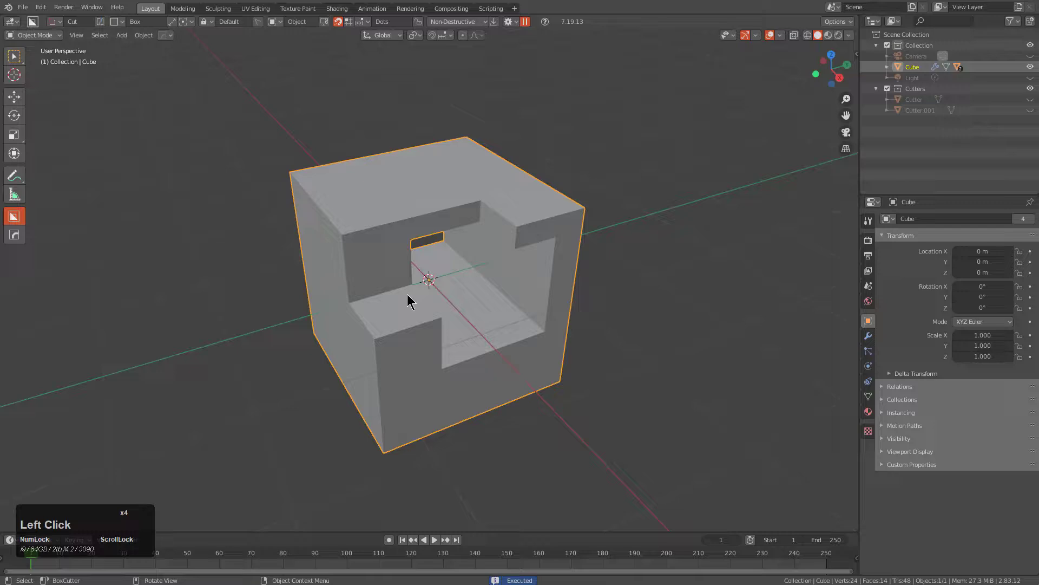
drag(410, 301, 372, 399)
click(413, 509)
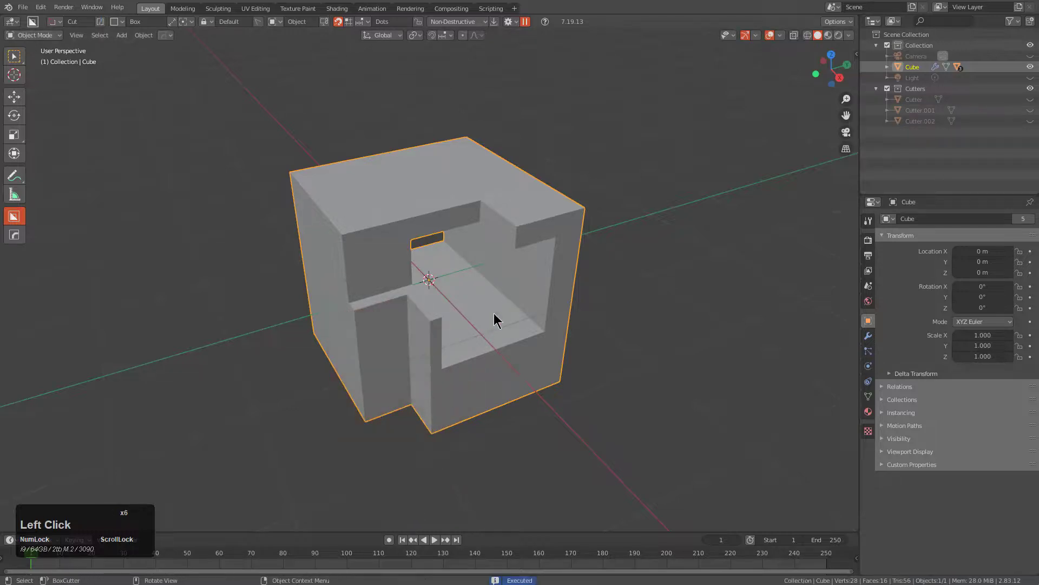
Open BoxCutter's Box Helper and look through the Object, View, Cursor and World alignment options
key(d)
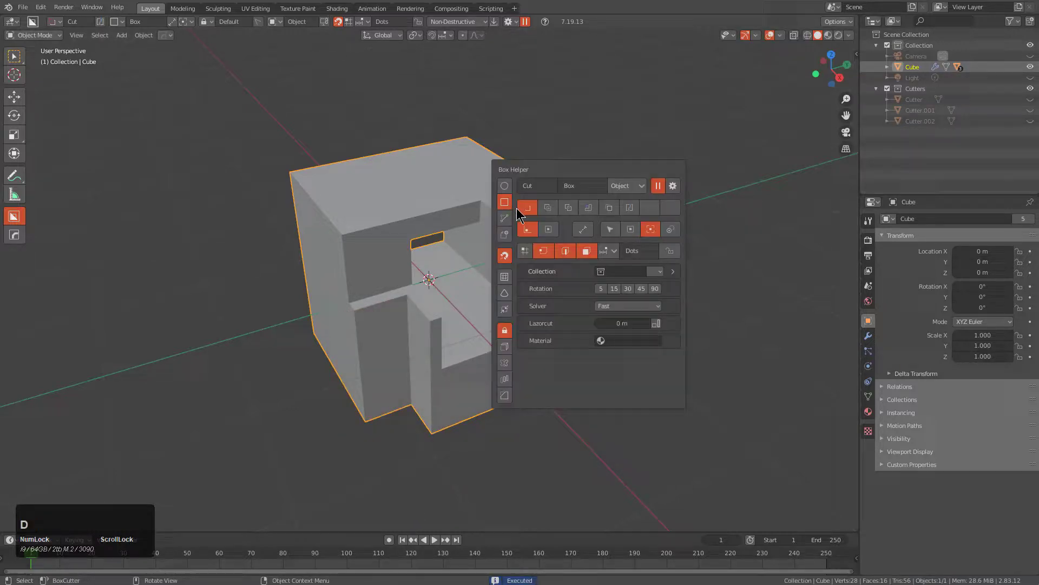
click(626, 186)
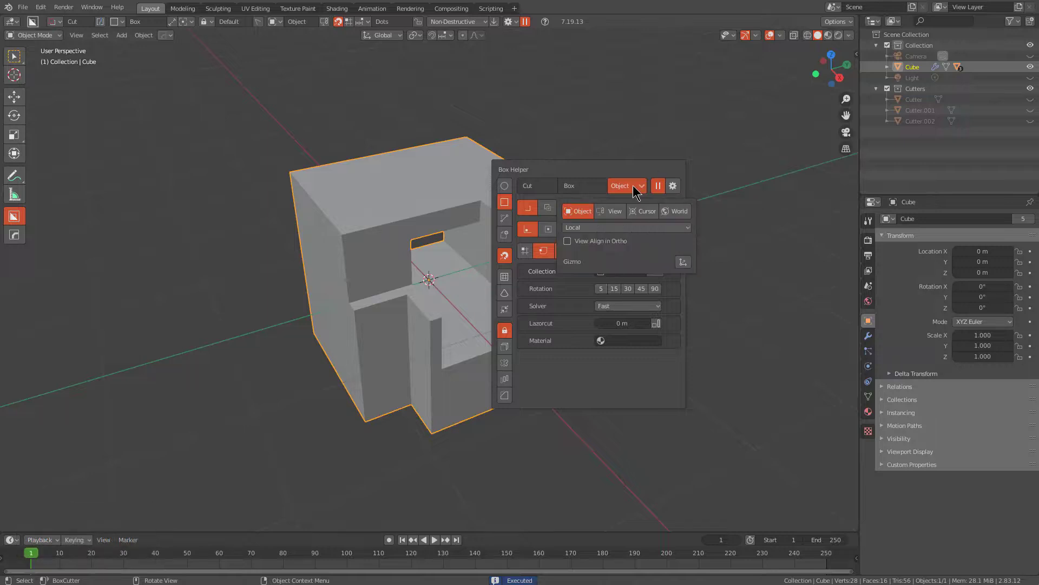
mouse_move(657, 185)
click(644, 225)
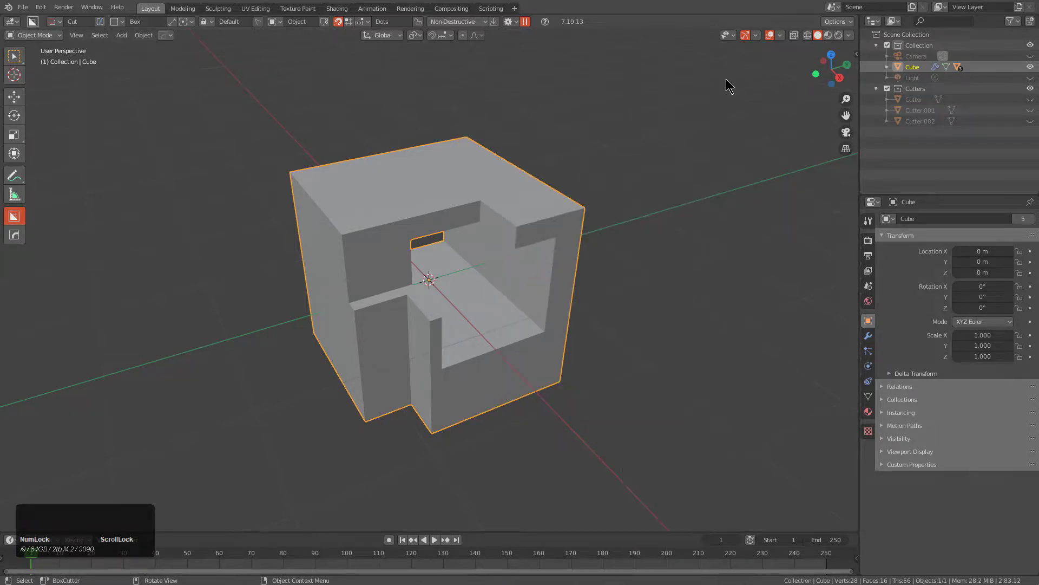
Leave the Blender 2.83 session and switch to a Blender 3.3.0 session
click(1021, 1)
click(556, 309)
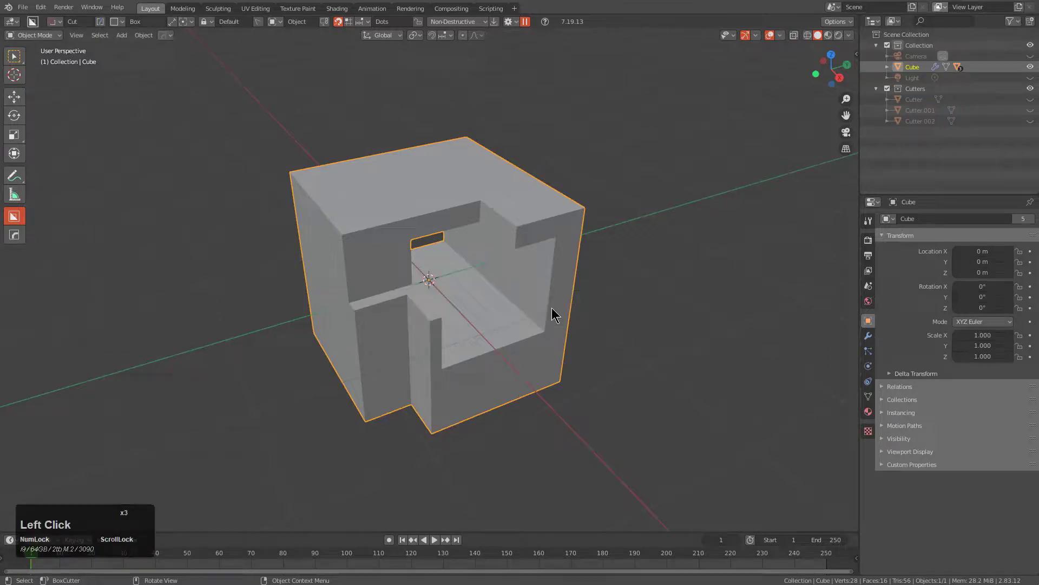
scroll(163, 162, up, 7)
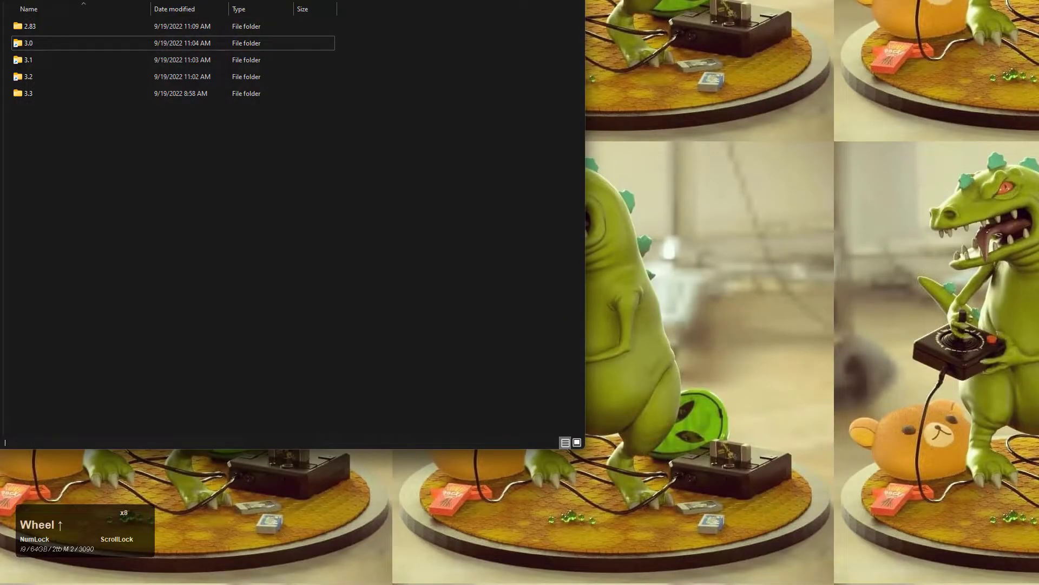
click(746, 1)
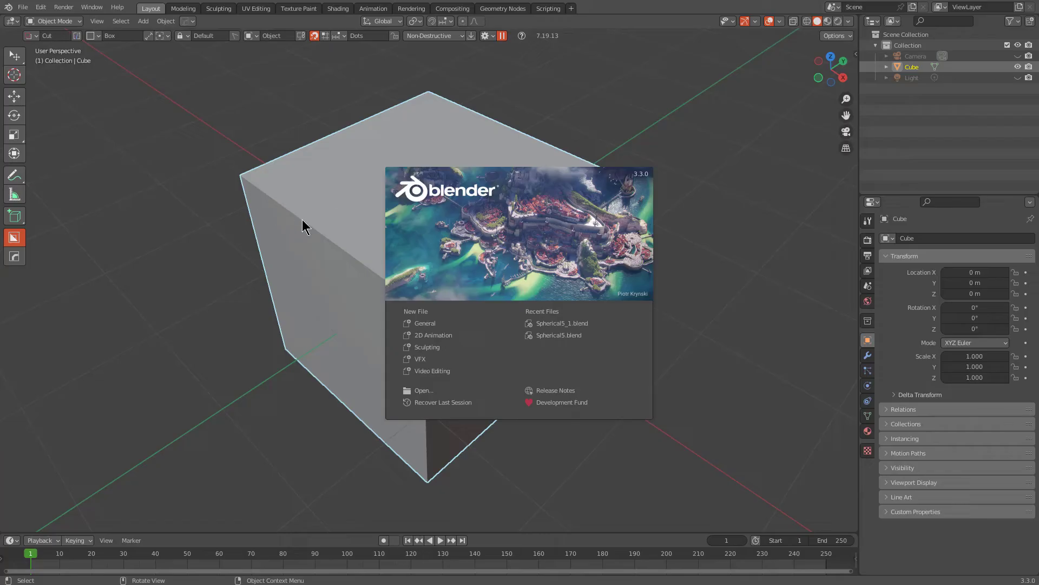
Dismiss the splash screen, check the BoxCutter settings in Blender 3.3 and return to the folder of Blender version configurations
click(302, 219)
click(486, 36)
click(453, 72)
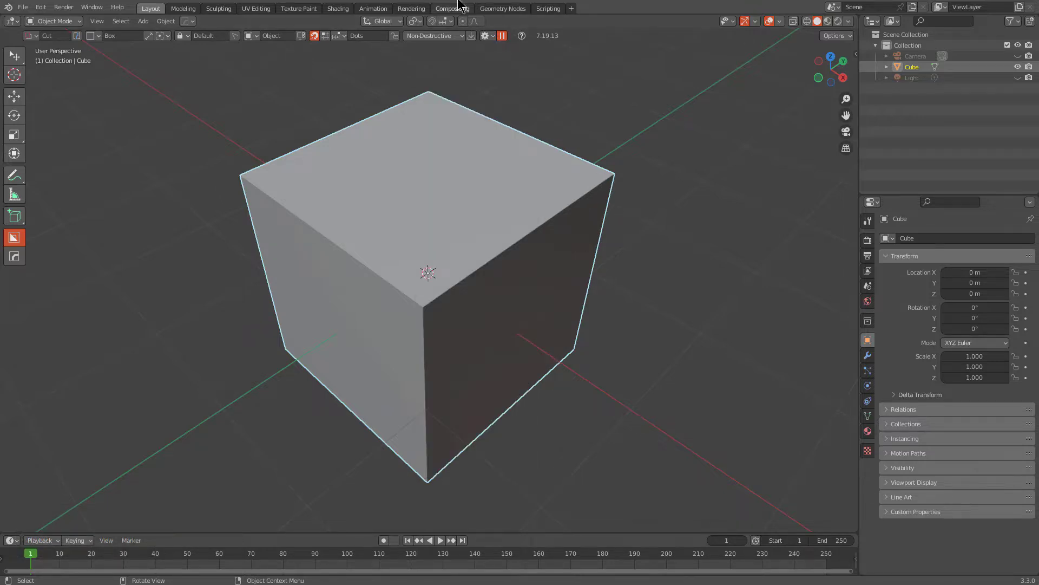
click(368, 1)
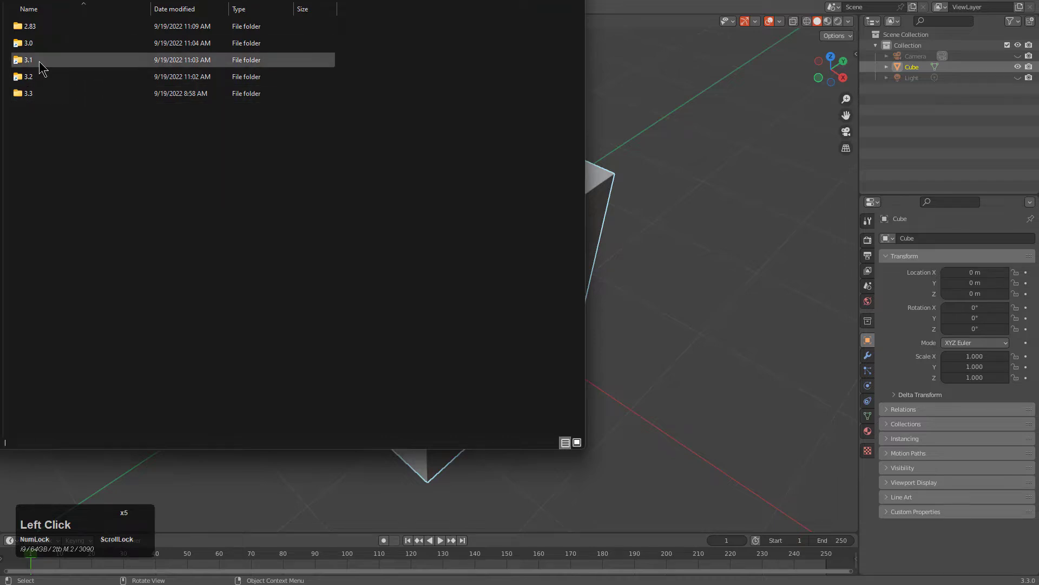